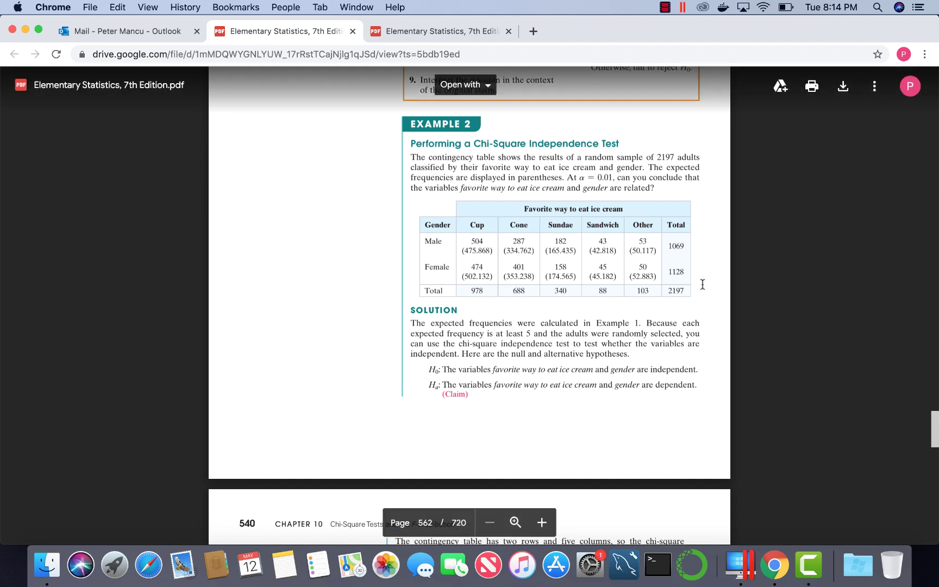
Step: Scroll up to Example 1 on page 537 and read through its expected-frequency formulas
scroll(703, 284, "up", 15)
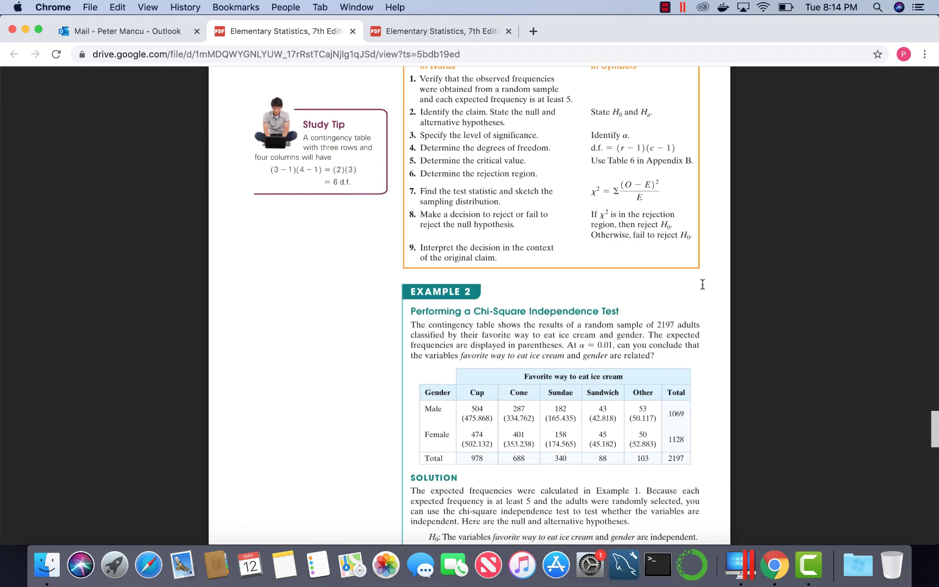
scroll(703, 284, "up", 15)
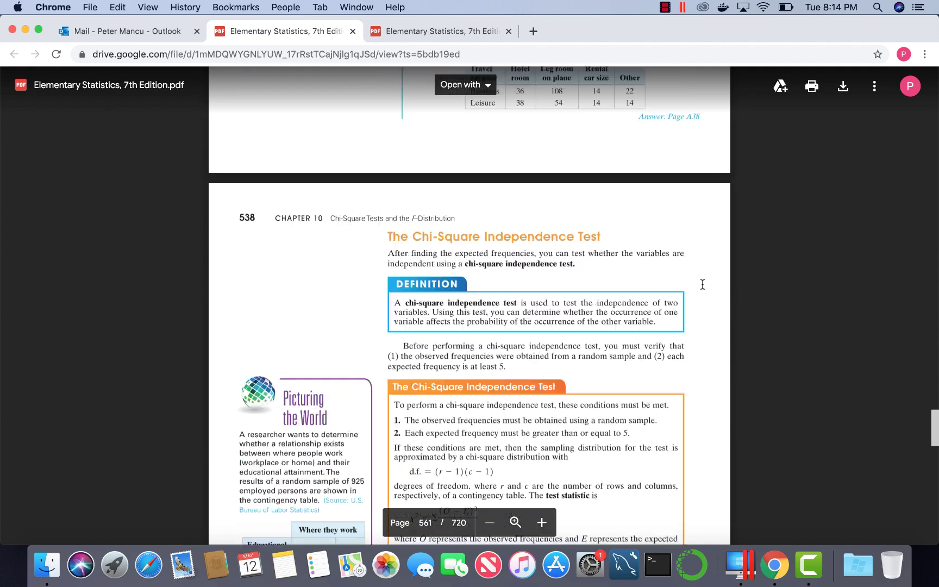
scroll(702, 285, "up", 15)
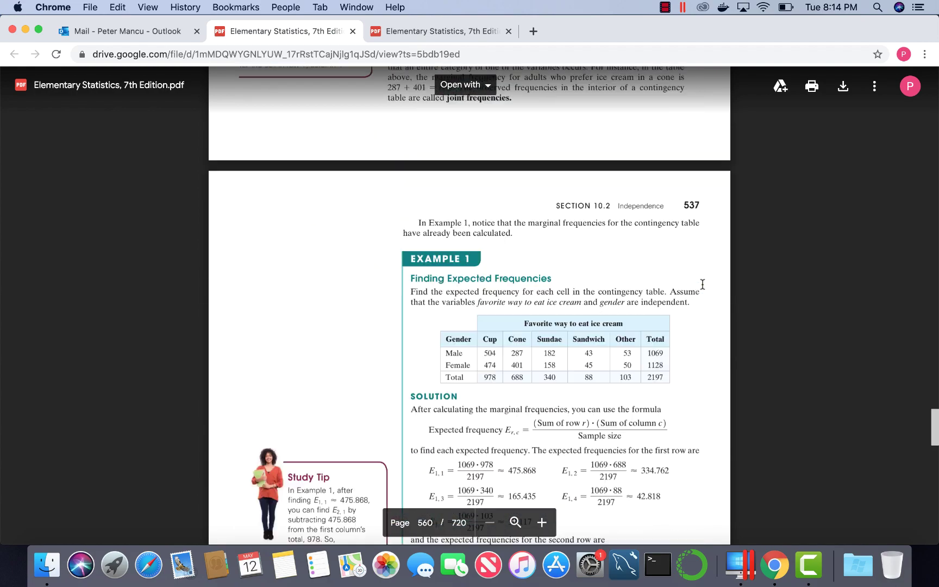
scroll(702, 284, "down", 5)
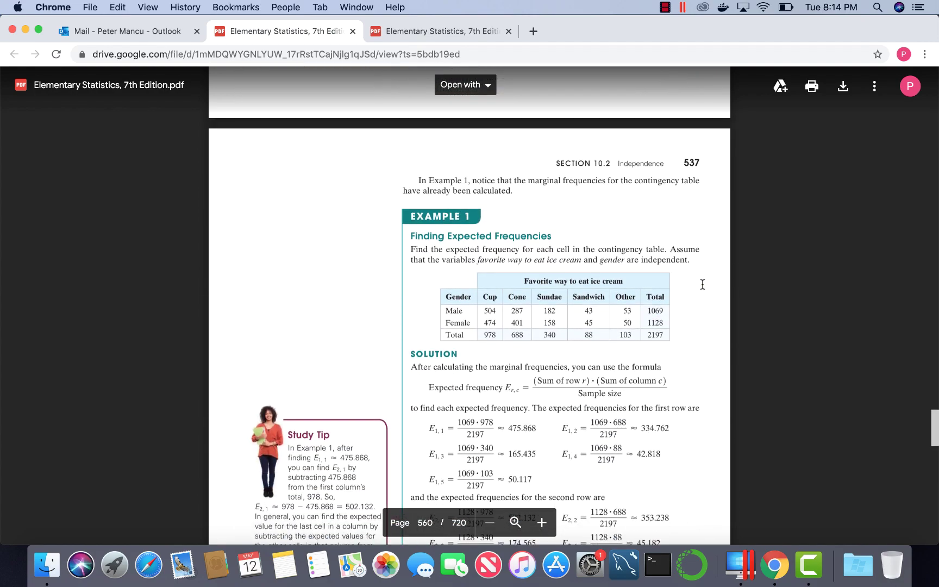
scroll(703, 284, "down", 1)
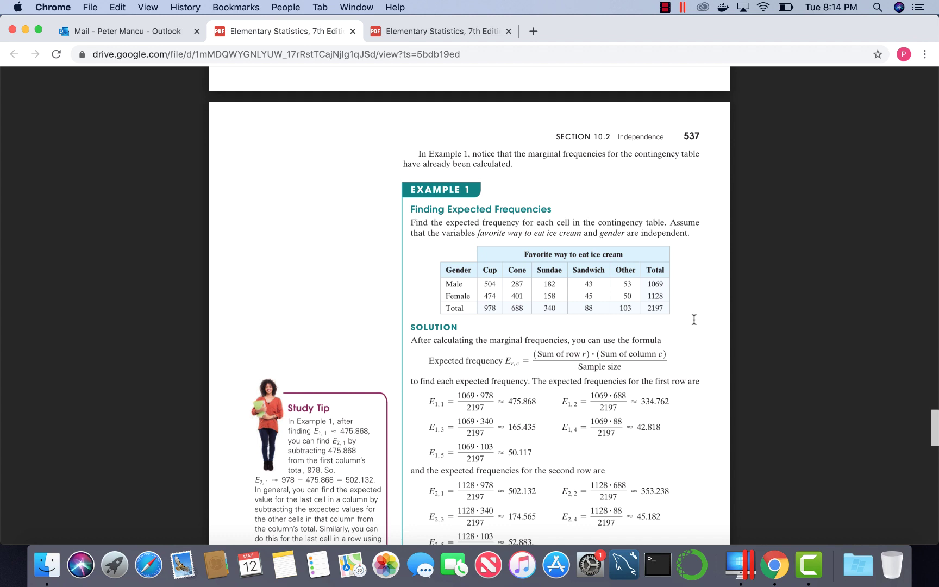
scroll(694, 319, "down", 5)
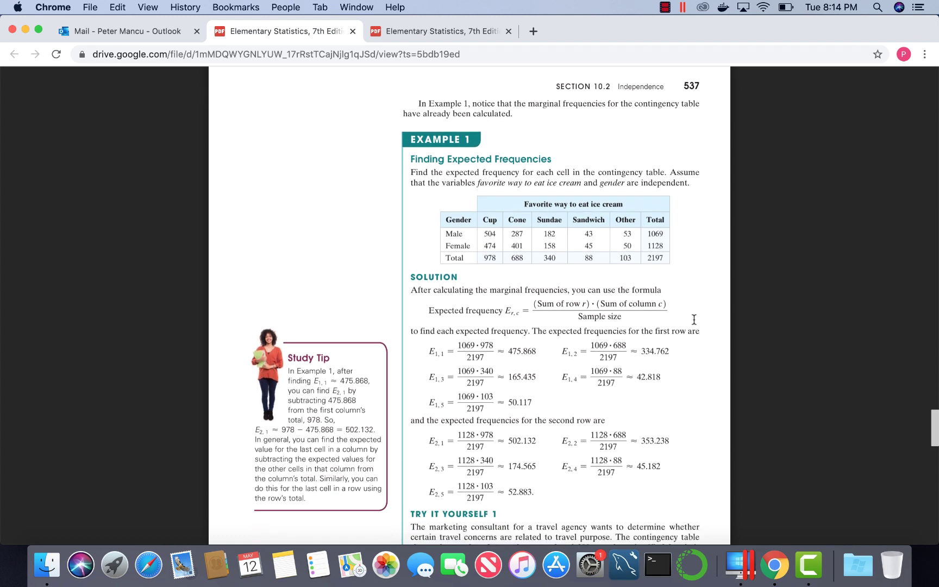
scroll(694, 319, "up", 1)
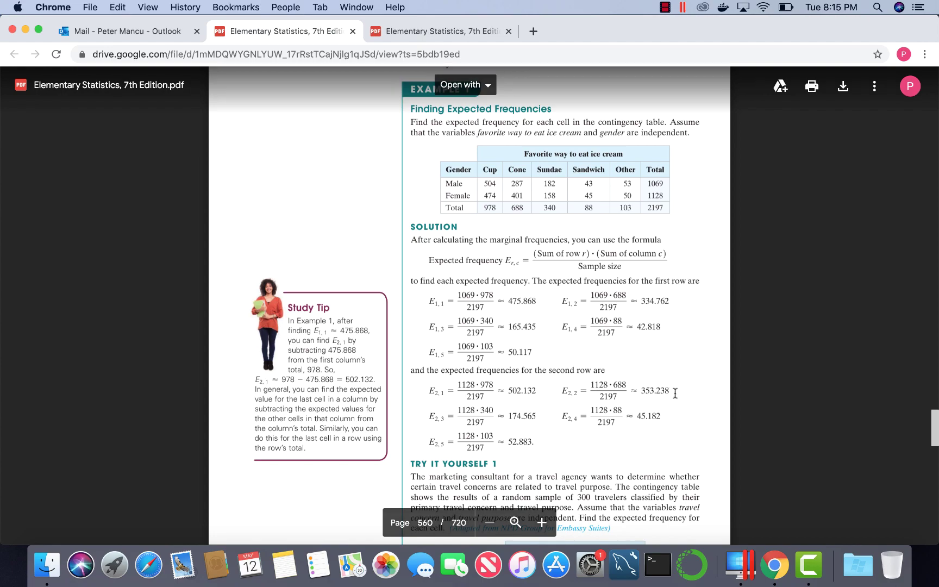
Step: Scroll down past page 538 to Example 2's hypotheses on ice cream preference and gender
scroll(669, 393, "down", 5)
scroll(674, 393, "down", 15)
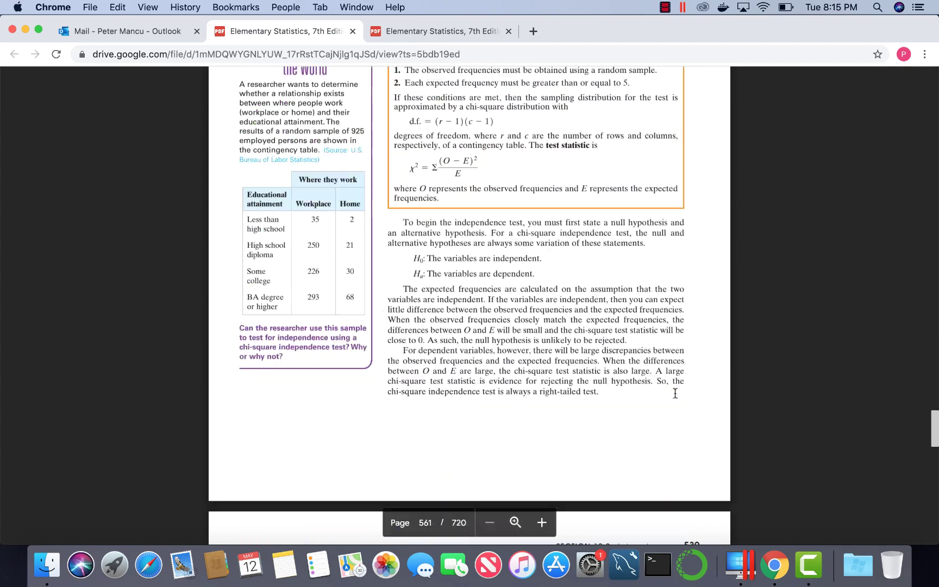
scroll(675, 393, "down", 3)
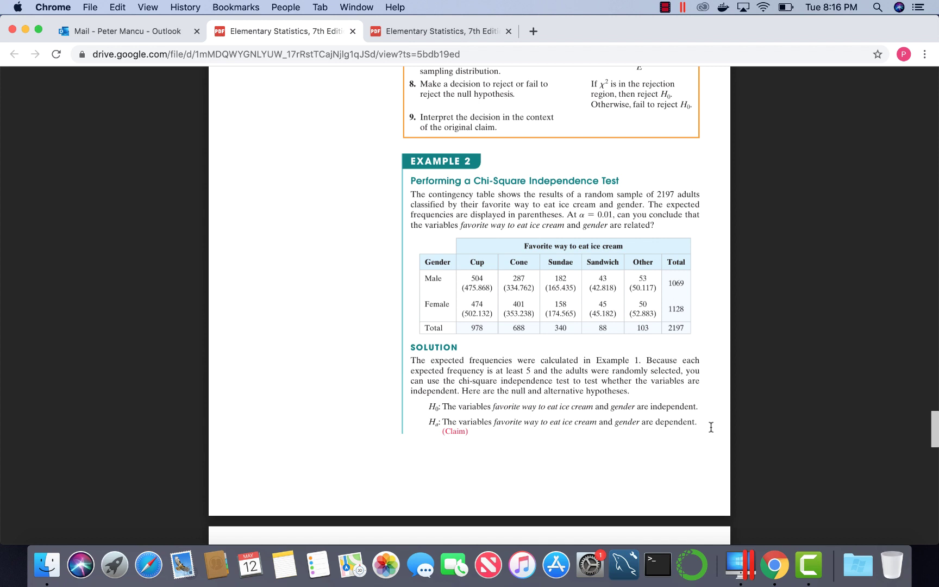
Step: Scroll to page 540 showing d.f. = 4, critical value 13.277 and the chi-square table totaling 20.067
scroll(711, 427, "down", 10)
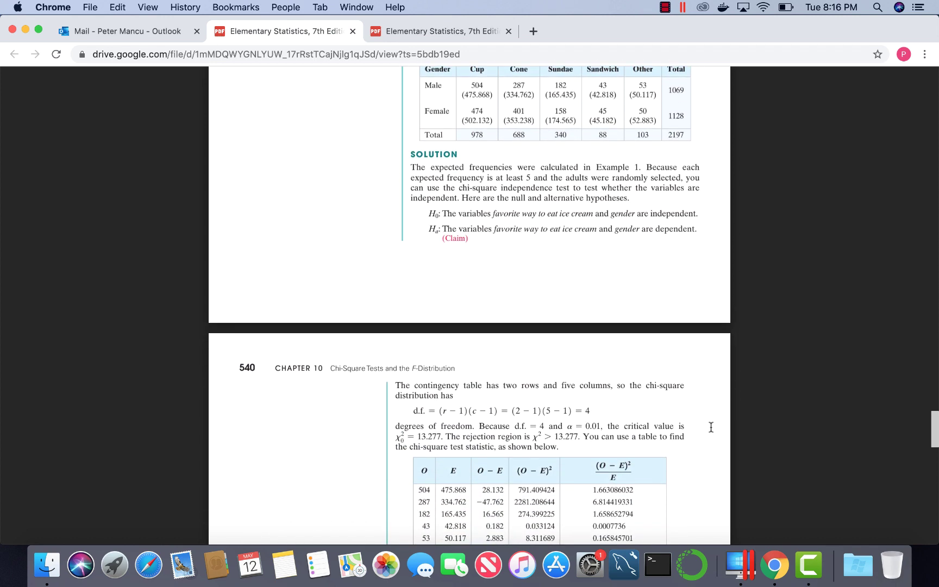
scroll(711, 427, "down", 1)
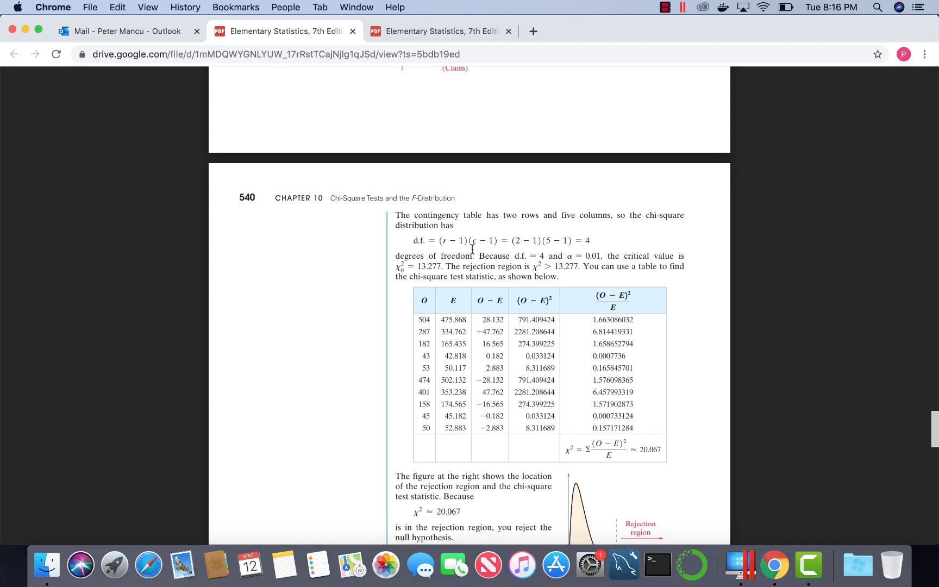
scroll(629, 276, "up", 10)
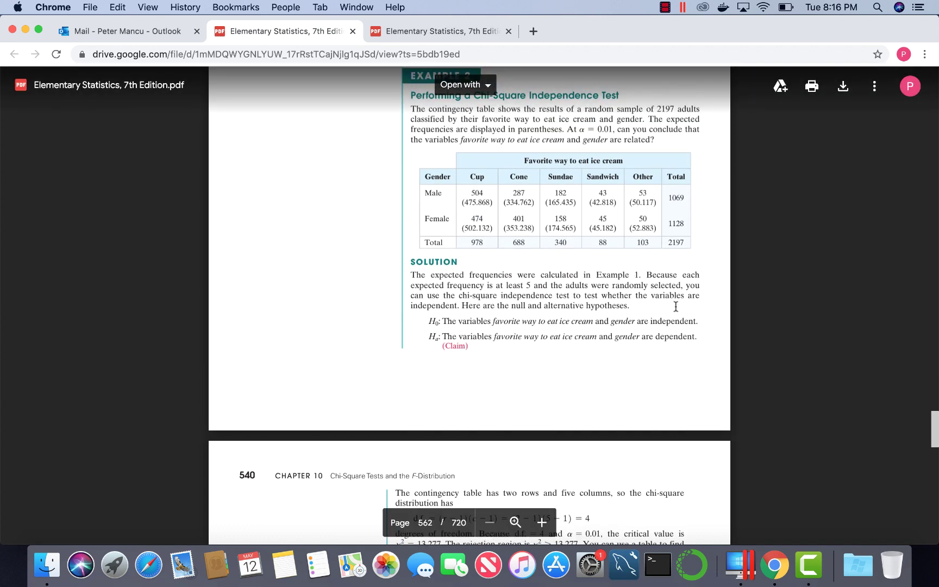
scroll(673, 327, "down", 9)
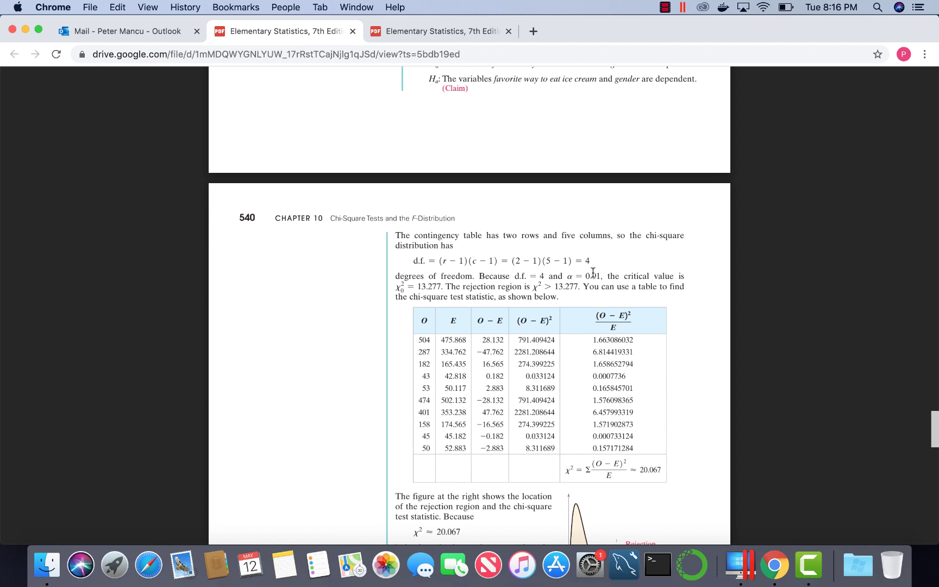
left_click(456, 31)
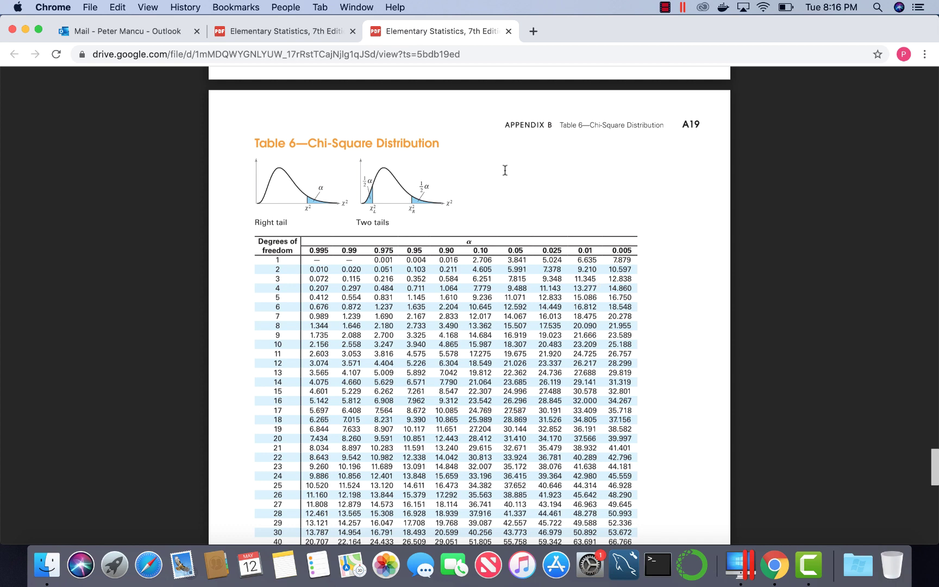
left_click(319, 27)
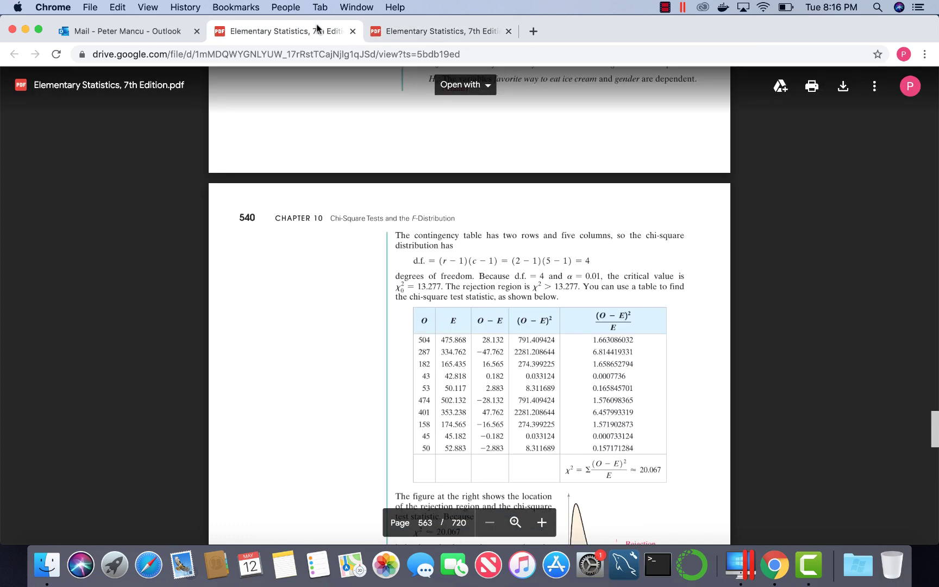
Step: Scroll down to the rejection-region figure and the interpretation that the variables are dependent at 1%
scroll(742, 462, "down", 6)
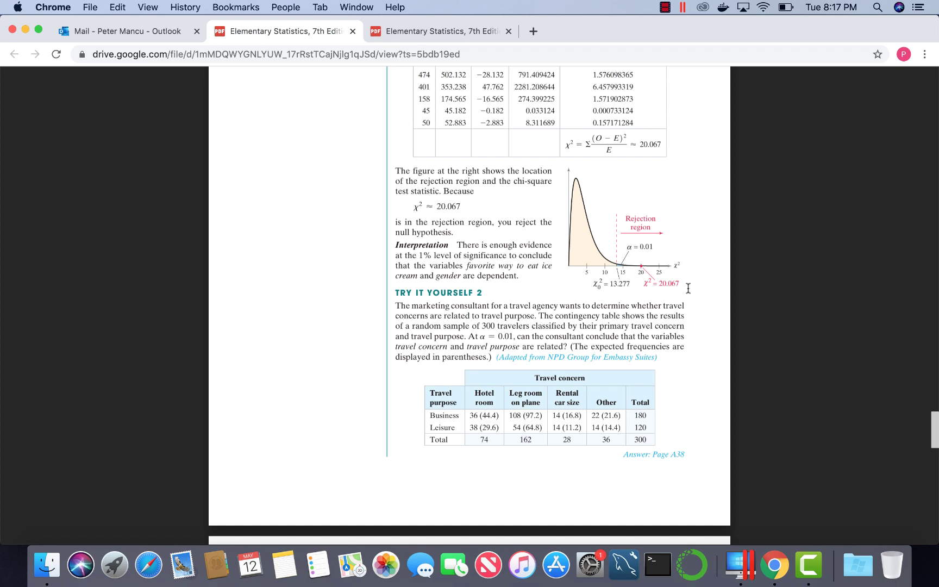
Step: Scroll up to Example 2, then back down past page 540's chi-square table to Try It Yourself 2
scroll(688, 288, "up", 5)
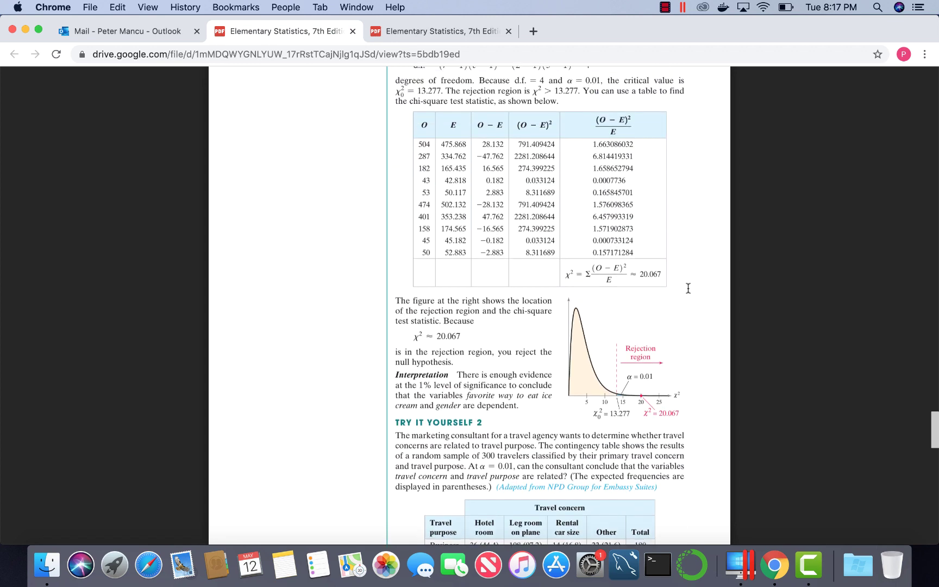
scroll(688, 288, "up", 20)
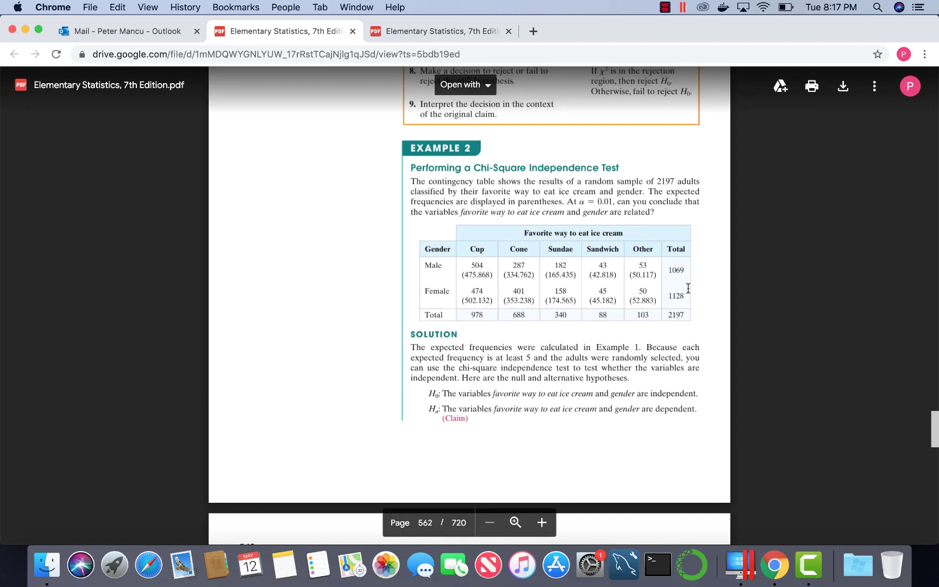
scroll(688, 288, "down", 2)
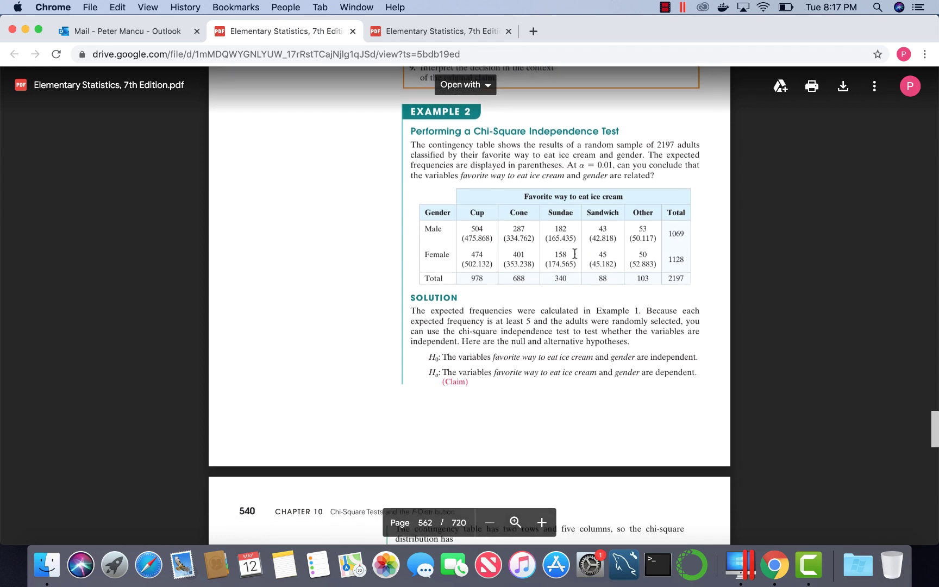
scroll(668, 392, "down", 10)
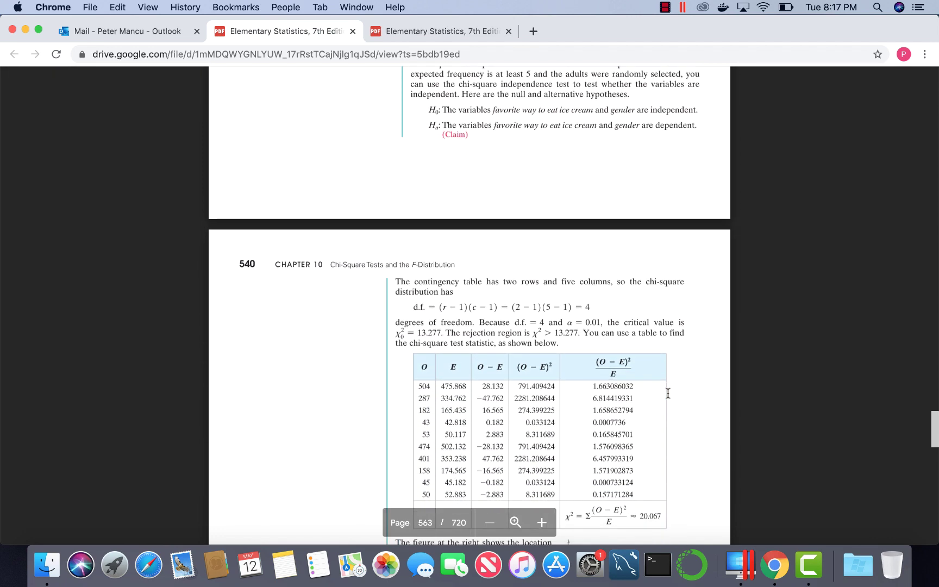
scroll(667, 393, "down", 5)
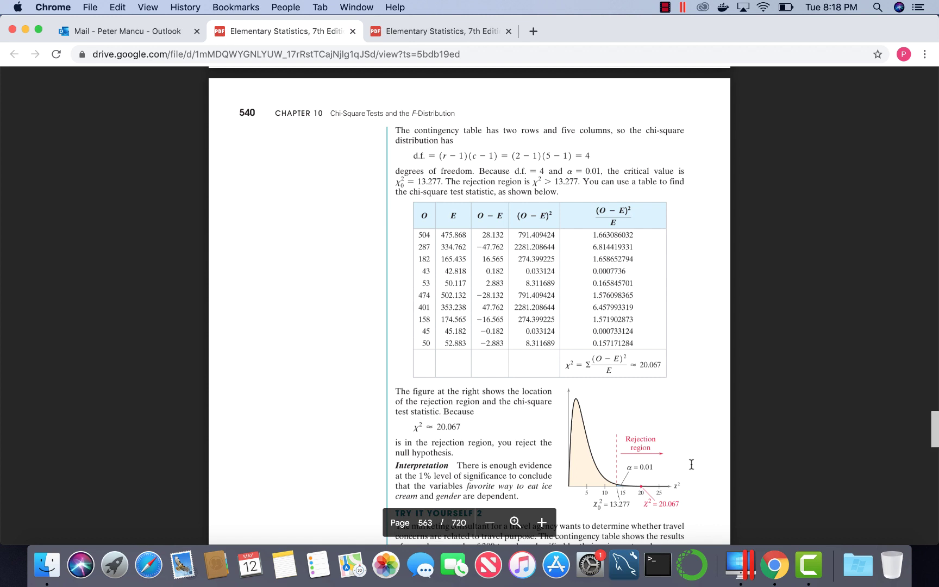
scroll(691, 464, "down", 5)
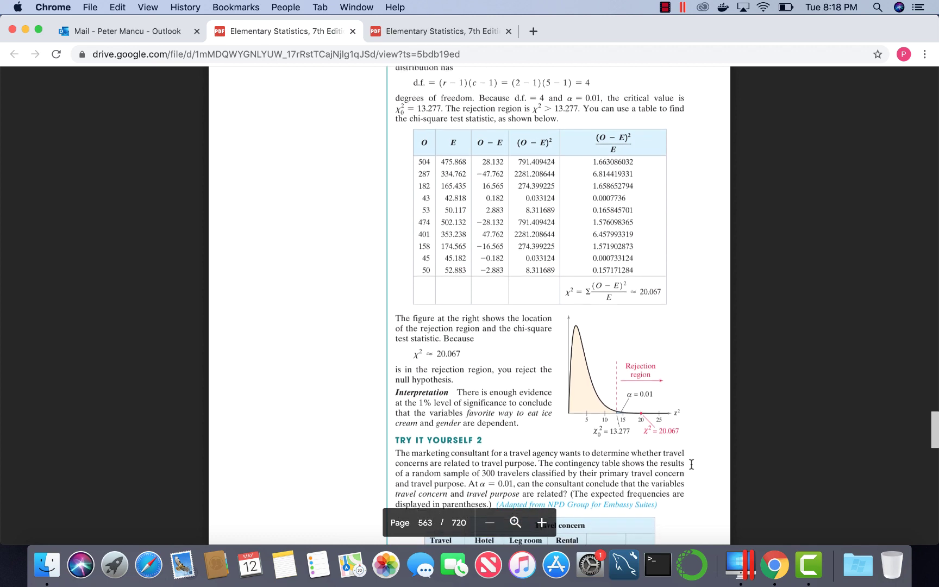
scroll(691, 464, "up", 10)
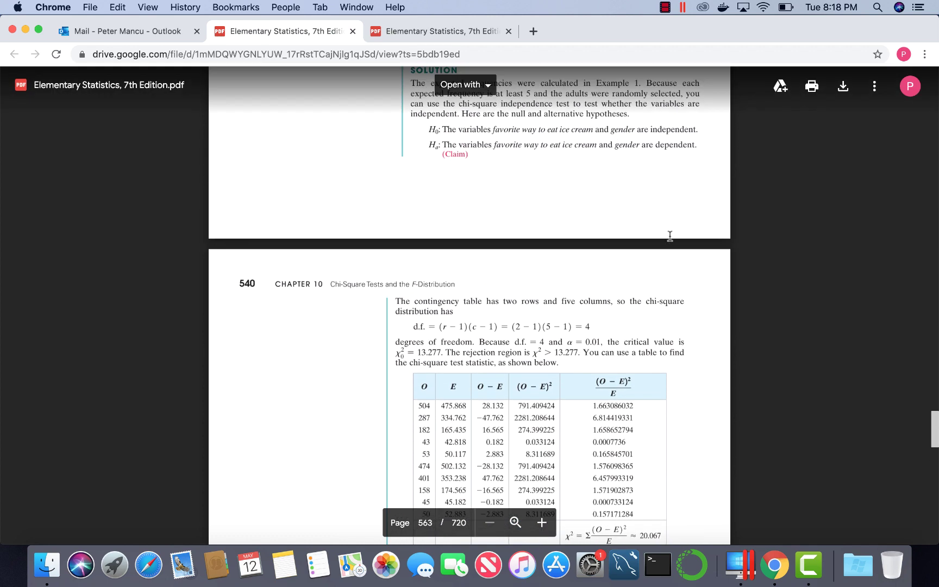
scroll(703, 445, "down", 9)
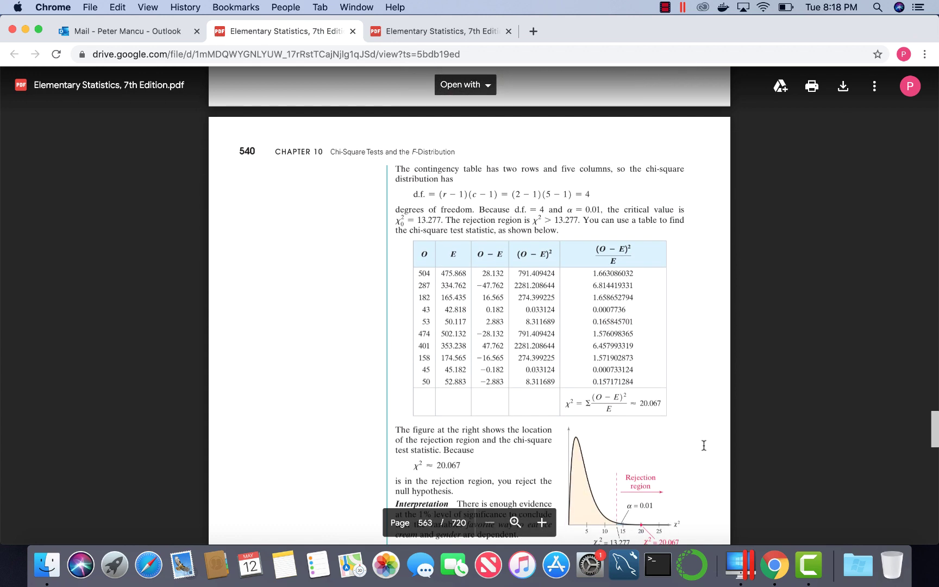
scroll(704, 445, "down", 1)
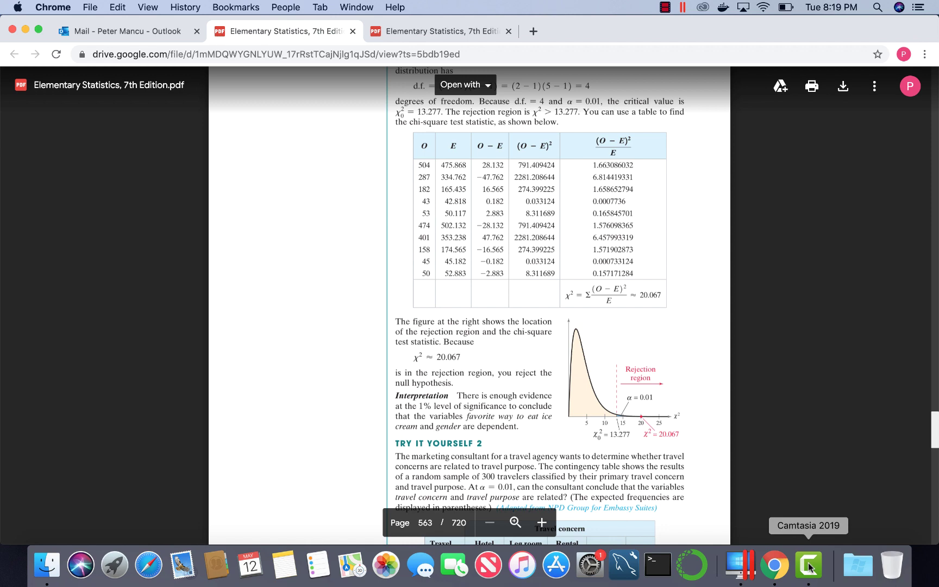
Step: Scroll back and forth through the textbook's chi-square pages one last time
scroll(715, 440, "up", 5)
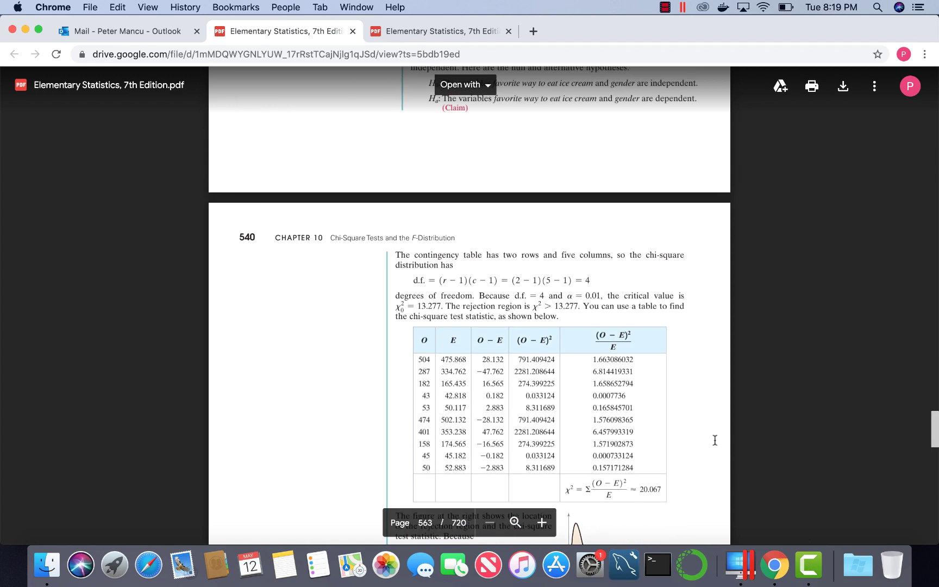
scroll(714, 440, "up", 4)
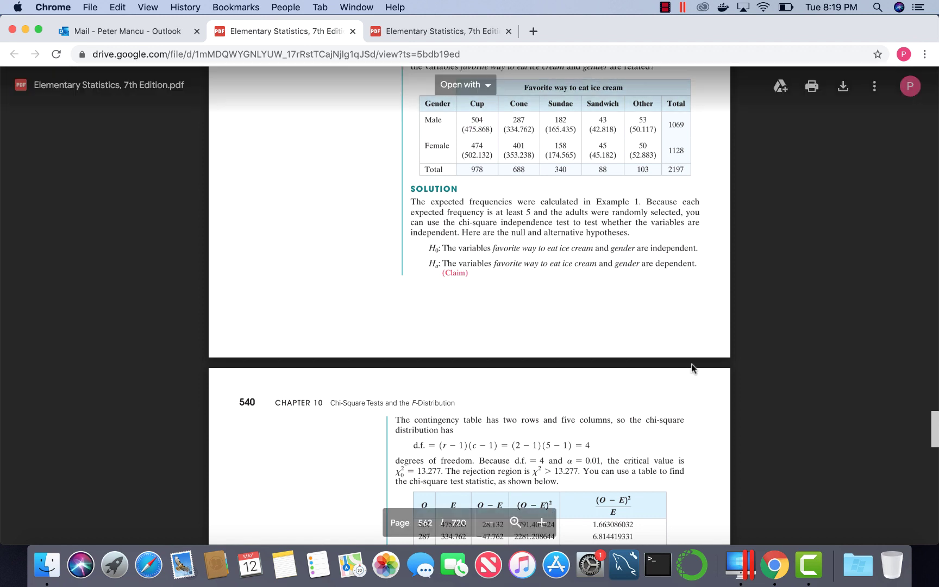
scroll(702, 478, "down", 1)
scroll(702, 478, "down", 5)
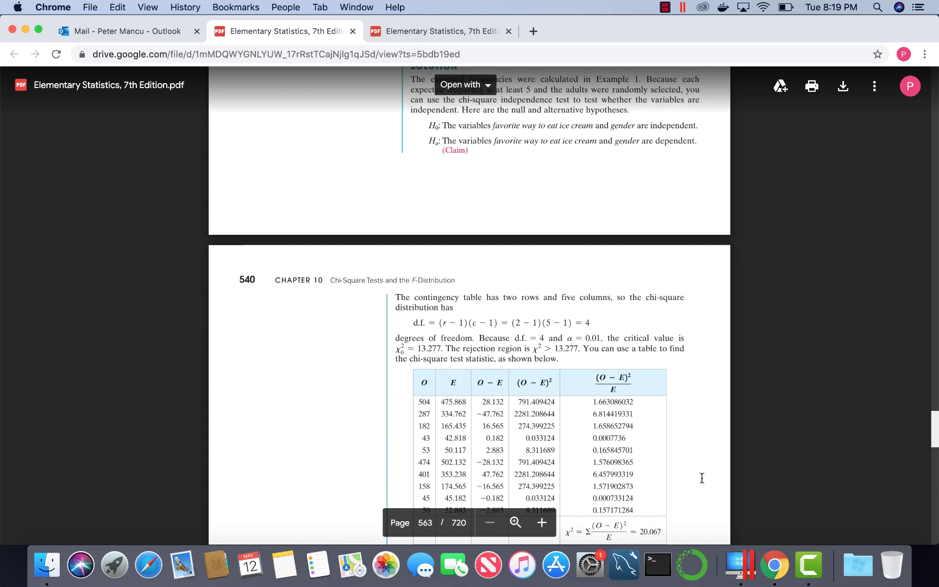
scroll(701, 478, "down", 2)
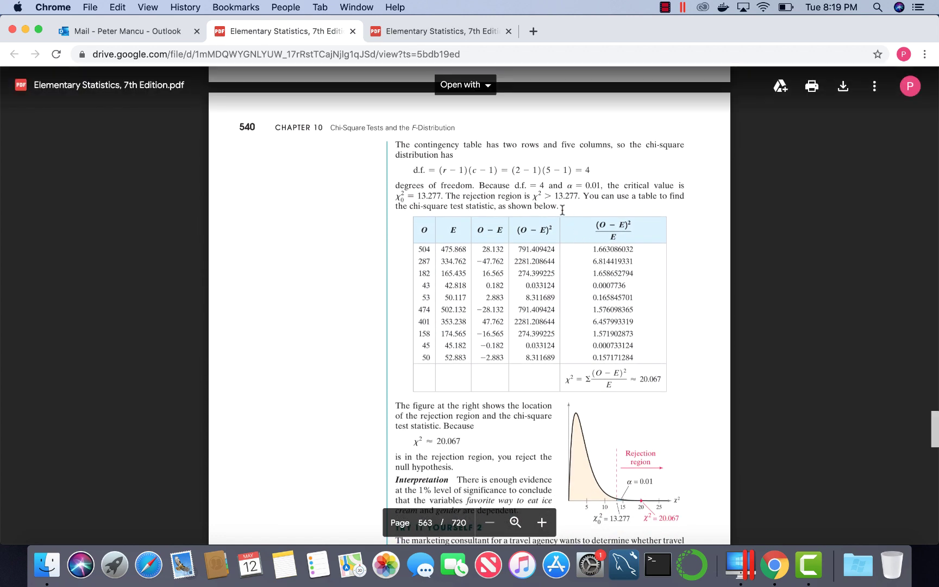
scroll(676, 382, "down", 3)
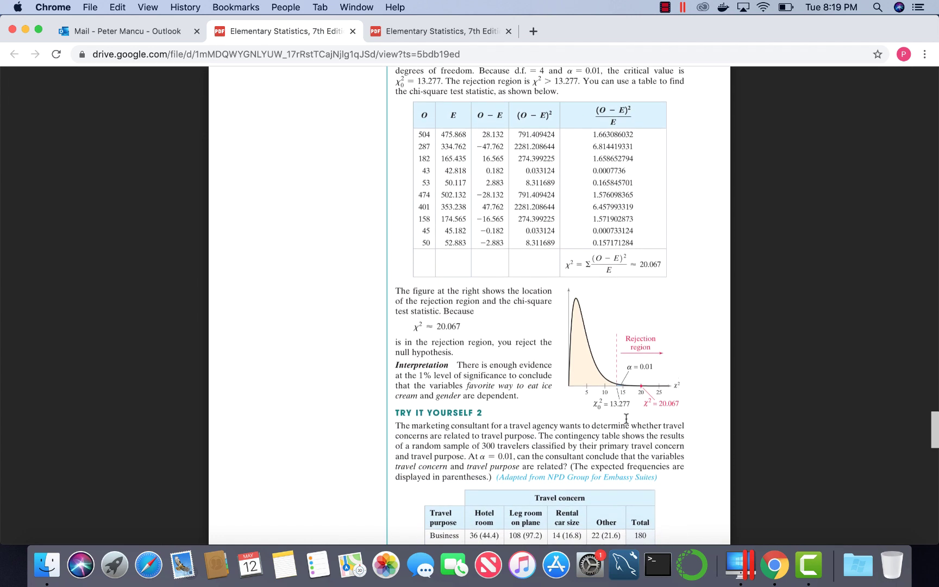
scroll(668, 417, "down", 1)
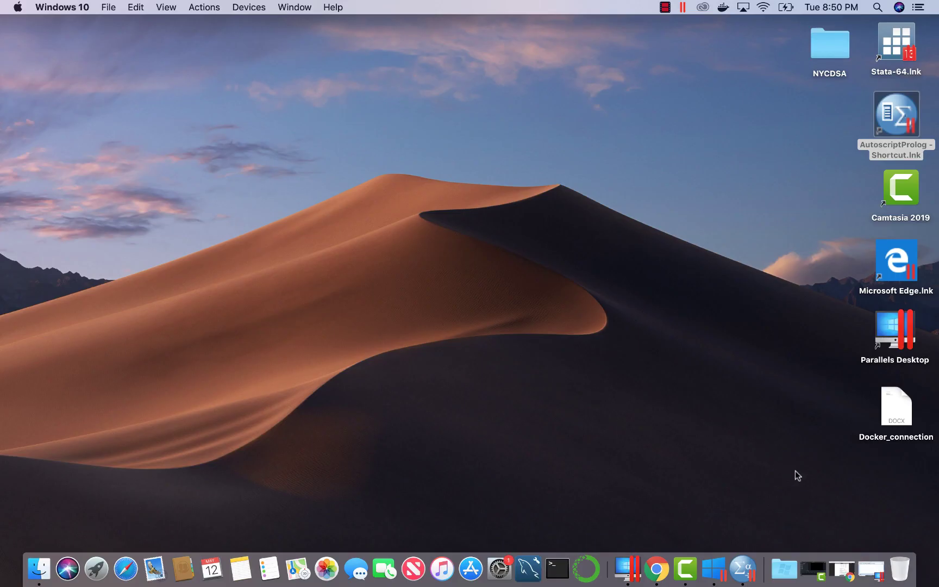
Step: Restore the Windows 10 virtual machine from the Dock to show the empty SPSS Data Editor
left_click(868, 570)
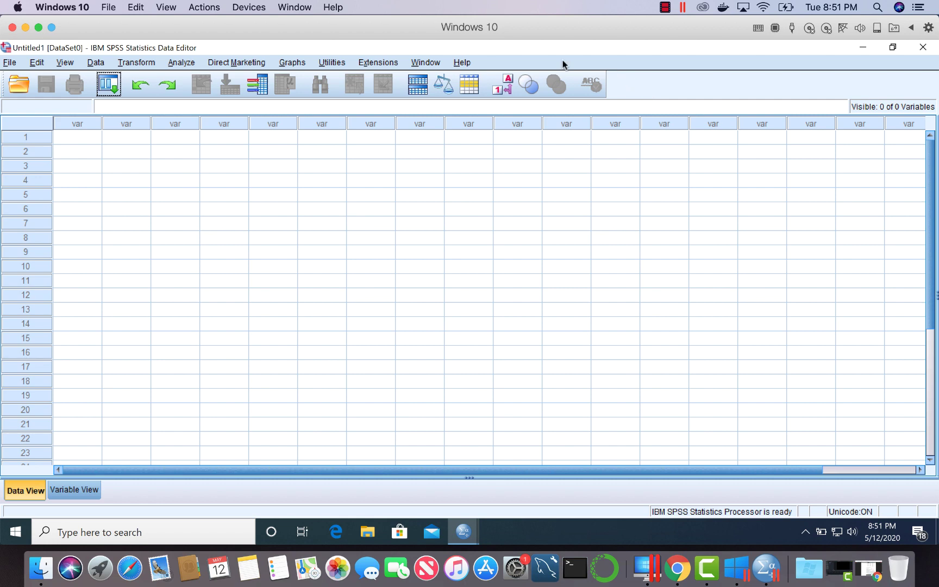
Step: Enter alternating values 1, 2, 1, 2, 1, 2, 1, 2 into rows 1–8 of the first column
left_click(87, 138)
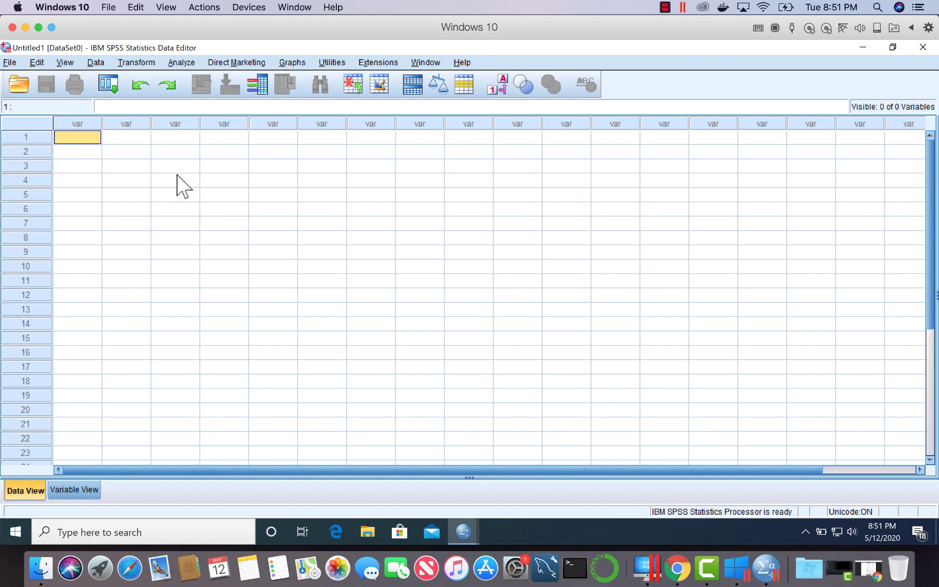
type("1")
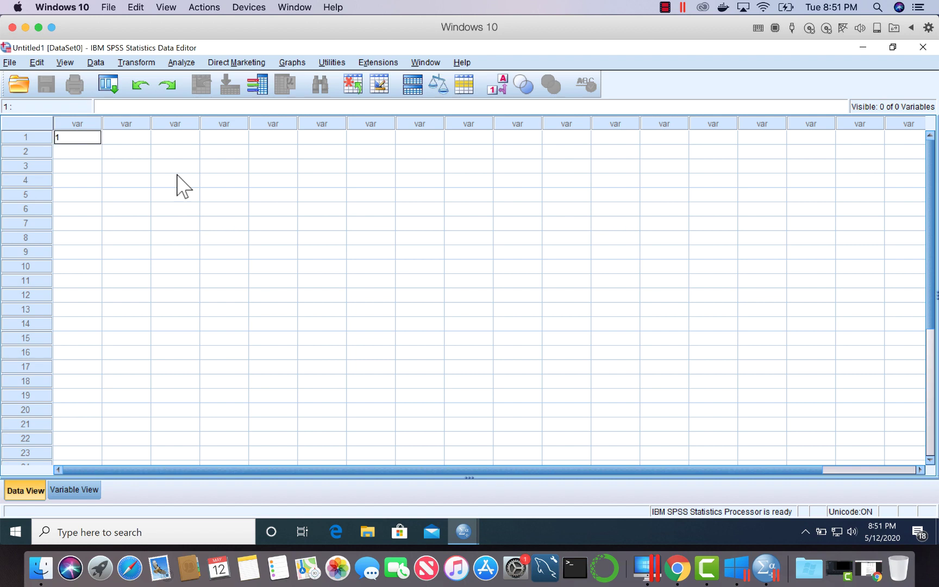
key("Return")
type("2")
key("Return")
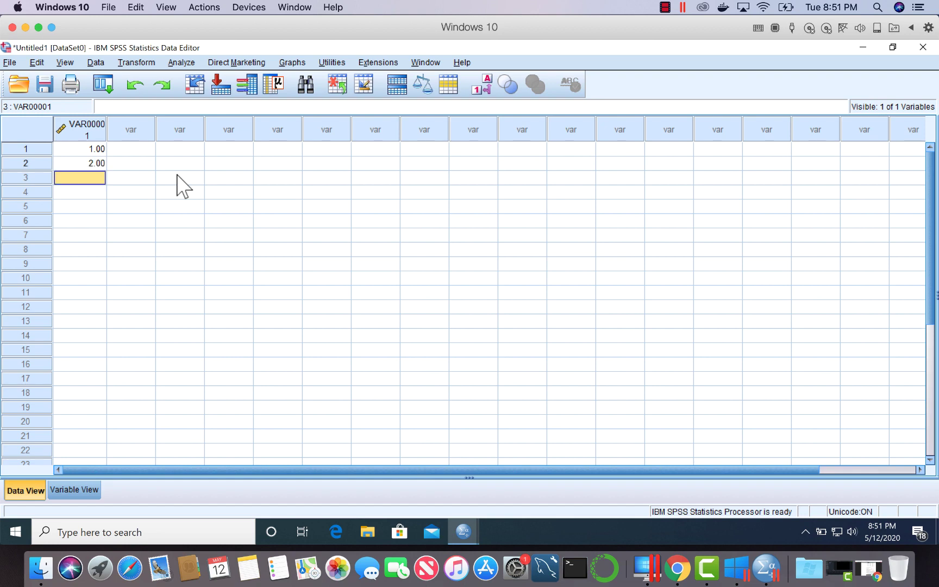
type("1")
key("Return")
type("2")
key("Return")
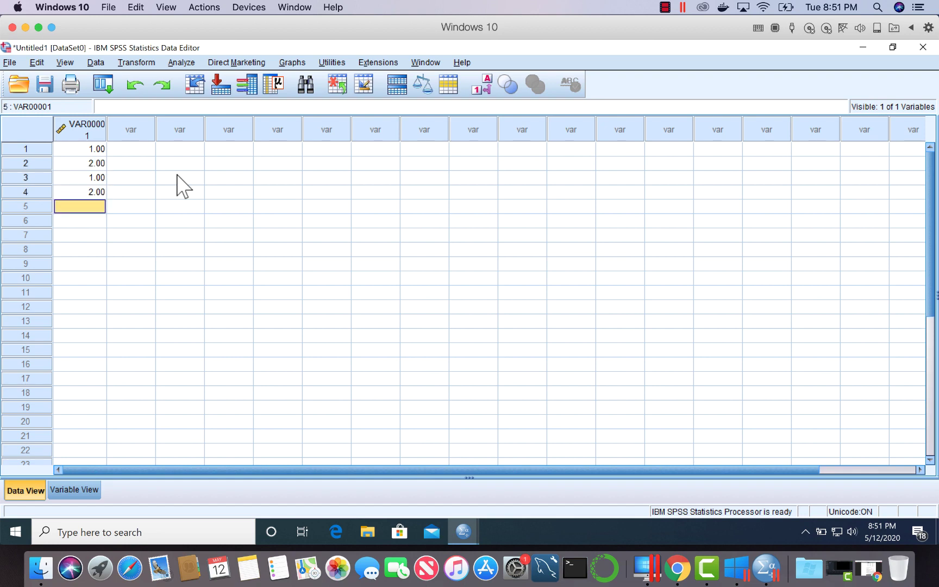
type("1")
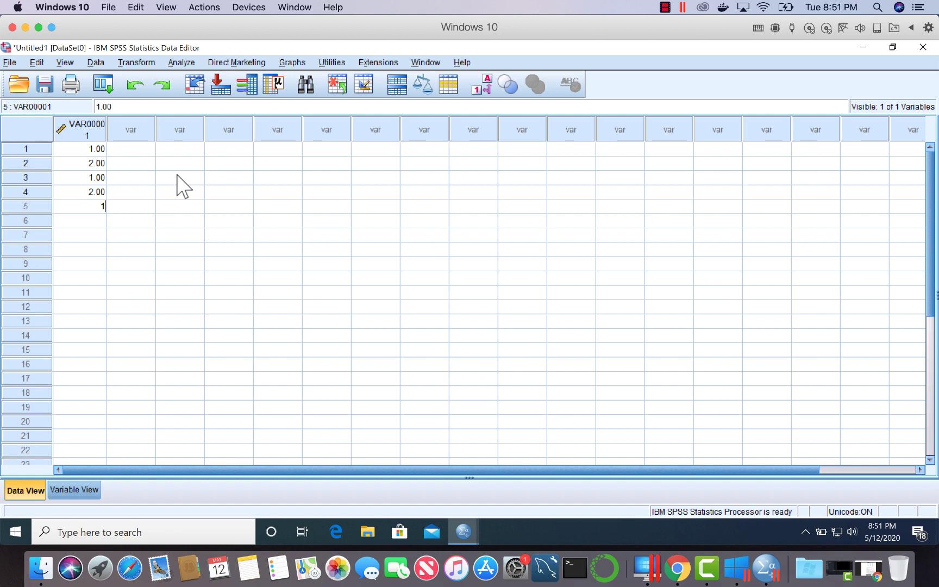
key("Return")
type("2")
key("Return")
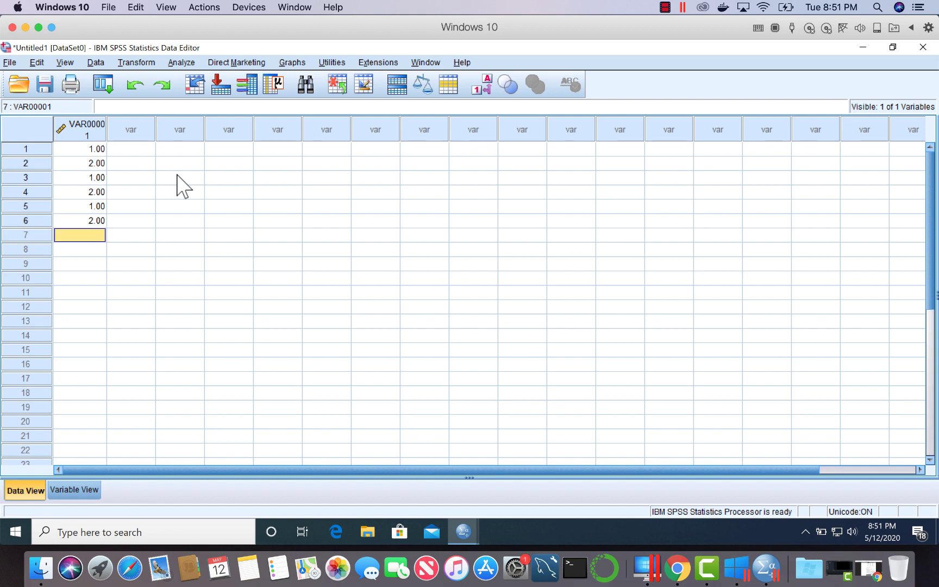
type("1")
key("Return")
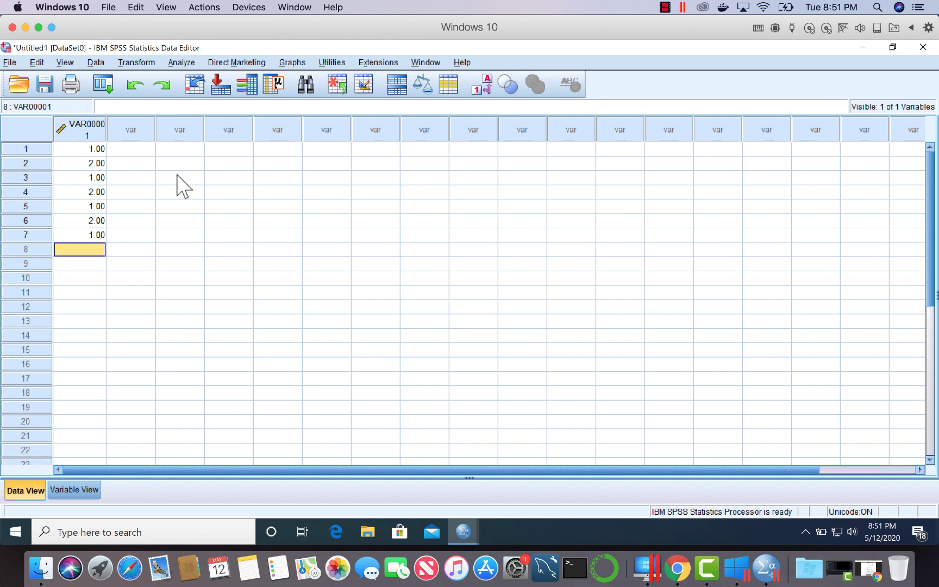
type("2")
key("Return")
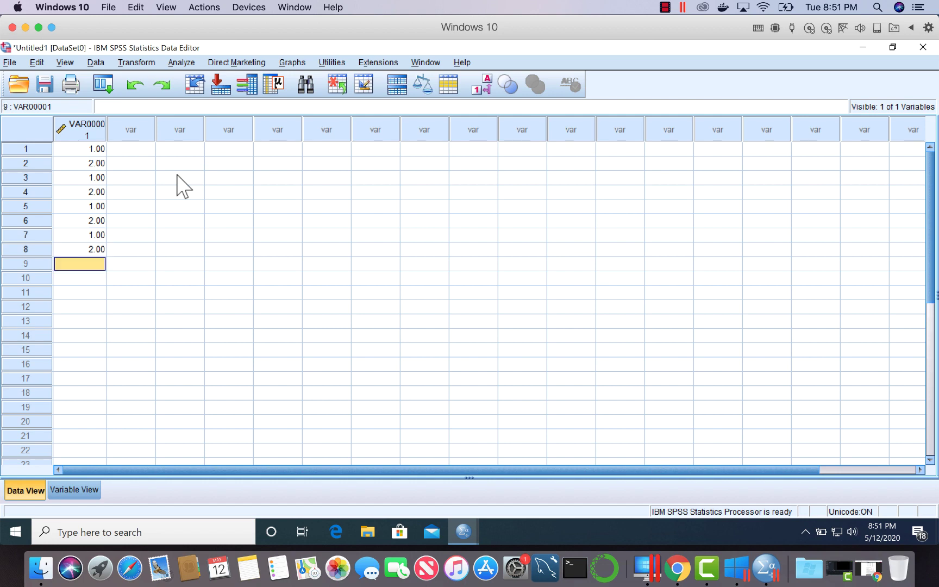
Step: Enter 1 and 2 in rows 9–10 to complete VAR00001, then select row 1 of the second column
type("1")
key("Return")
type("2")
key("Return")
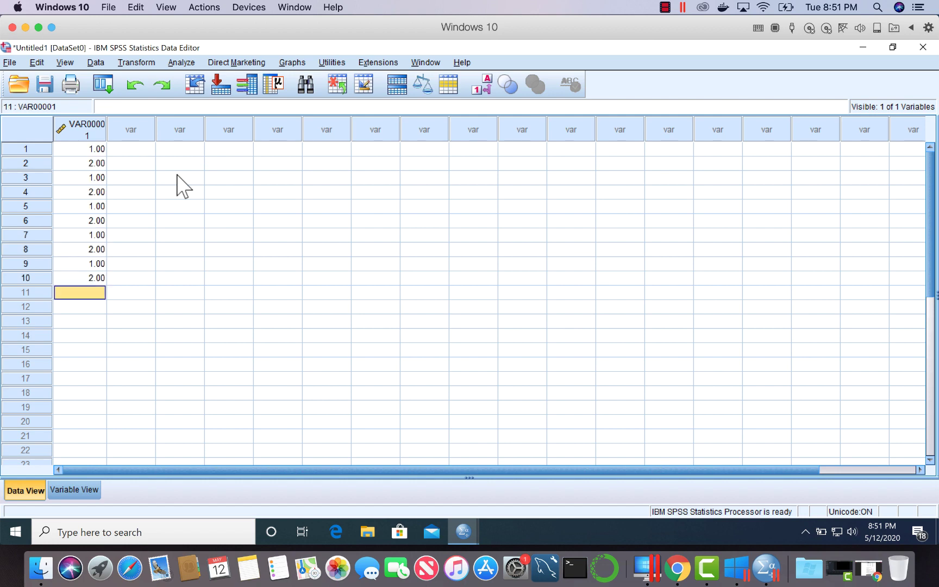
left_click(140, 149)
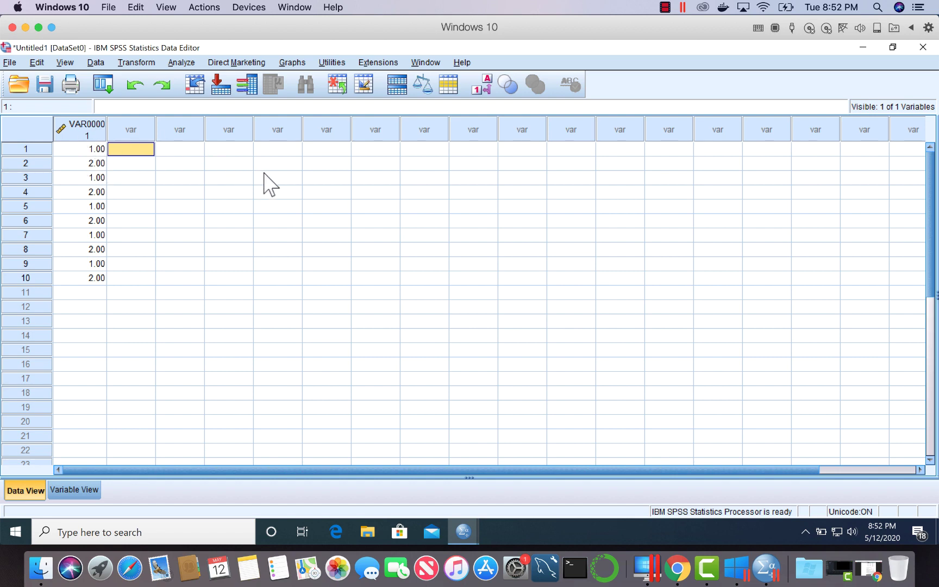
Step: Enter 3, 3, 4, 4, 5, 5, 6, 6, 7, 7 down rows 1–10 of VAR00002
type("3")
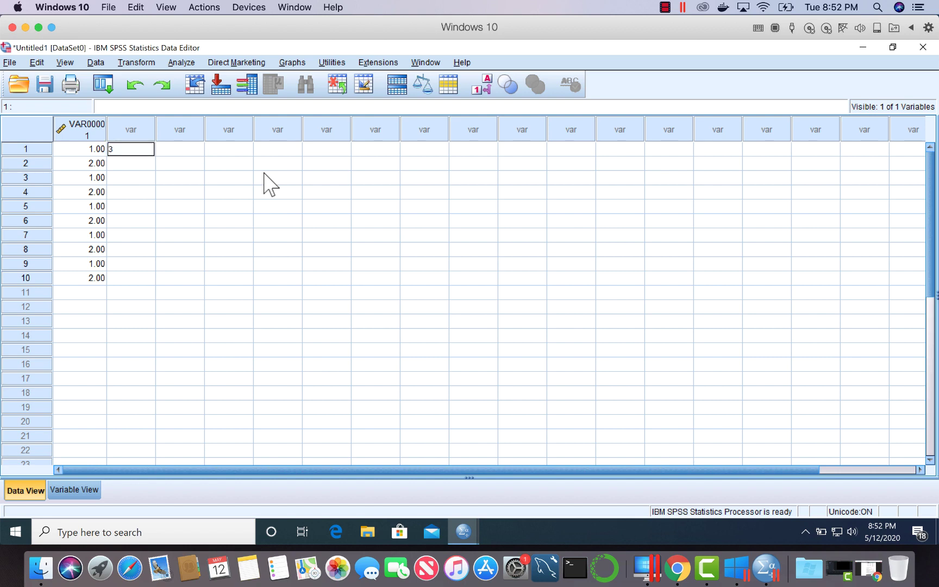
key("Return")
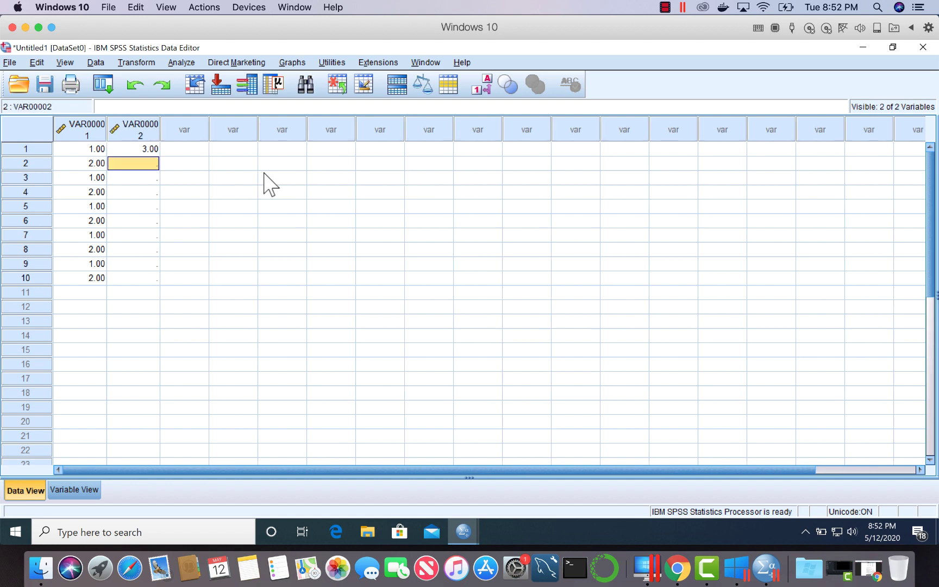
type("3")
key("Return")
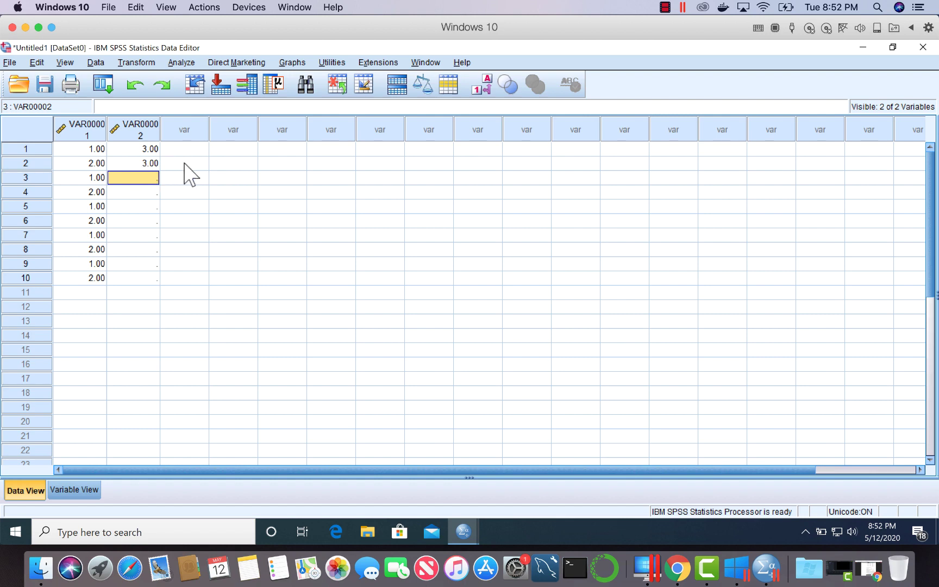
type("4")
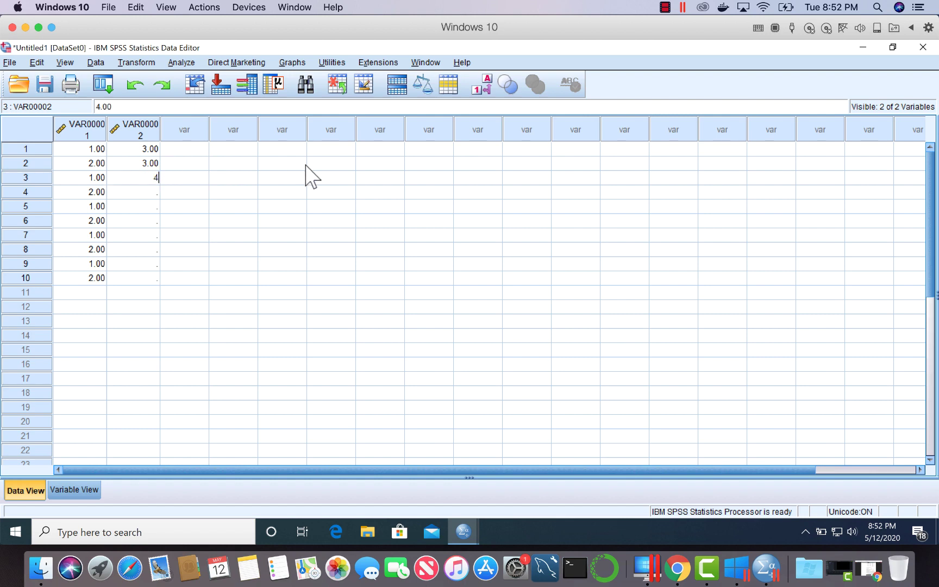
key("Return")
type("4")
key("Return")
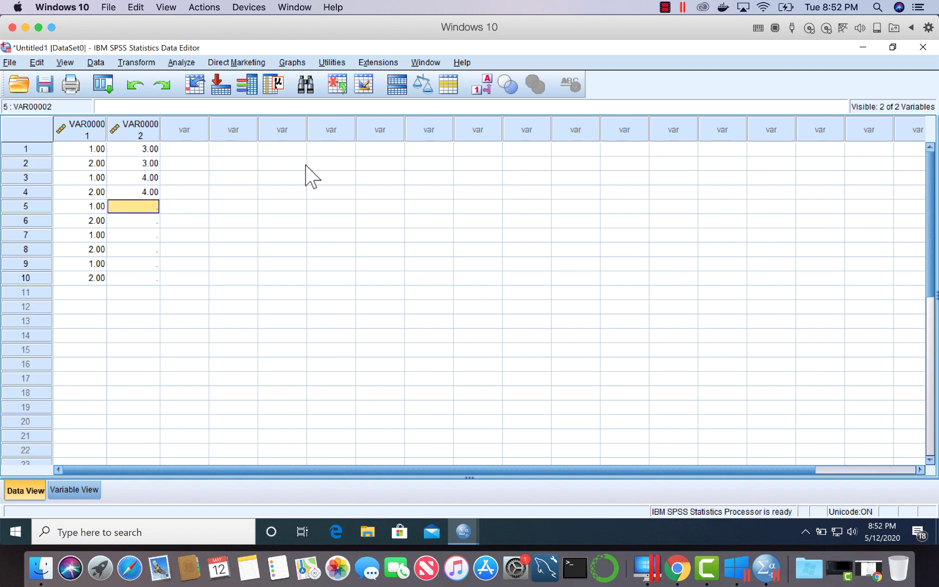
type("5")
key("Return")
type("5")
key("Return")
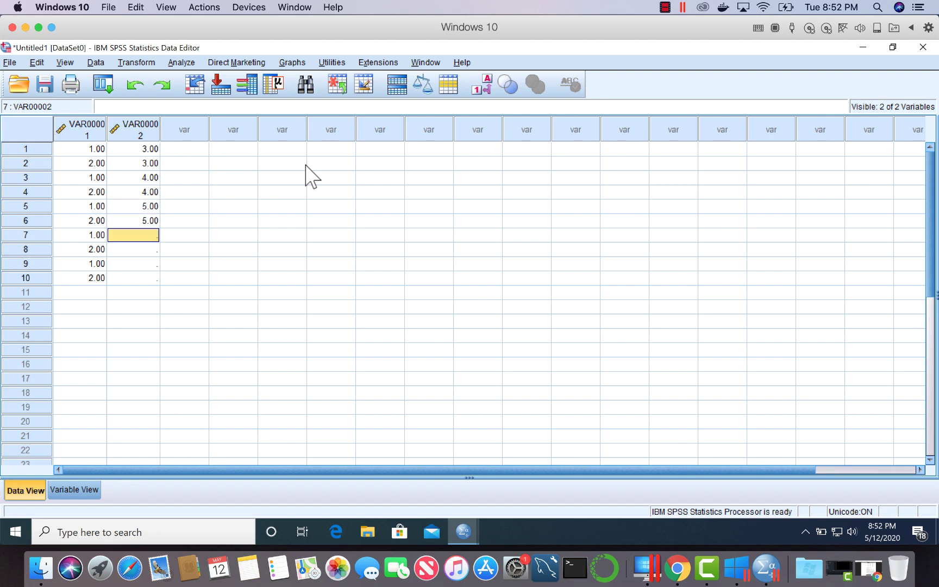
type("6")
key("Return")
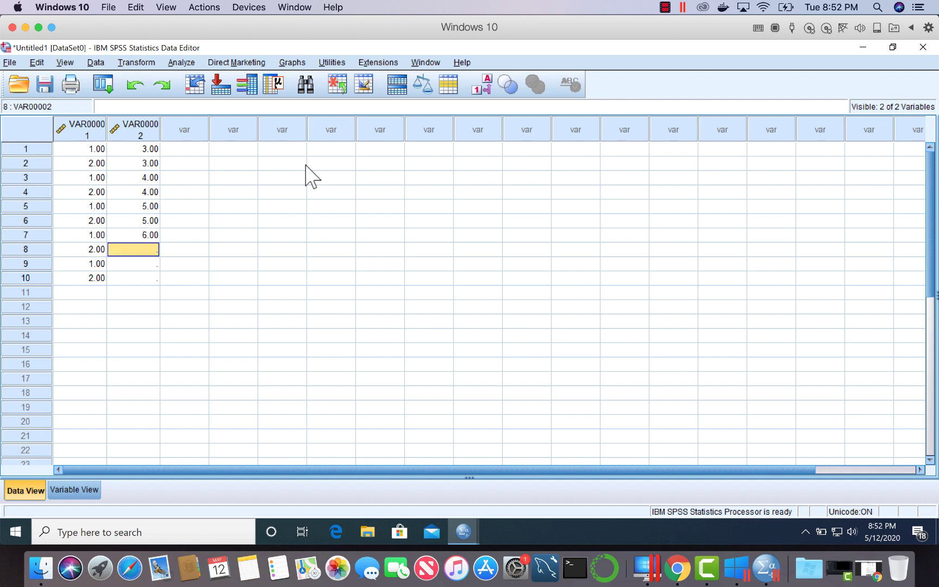
type("6")
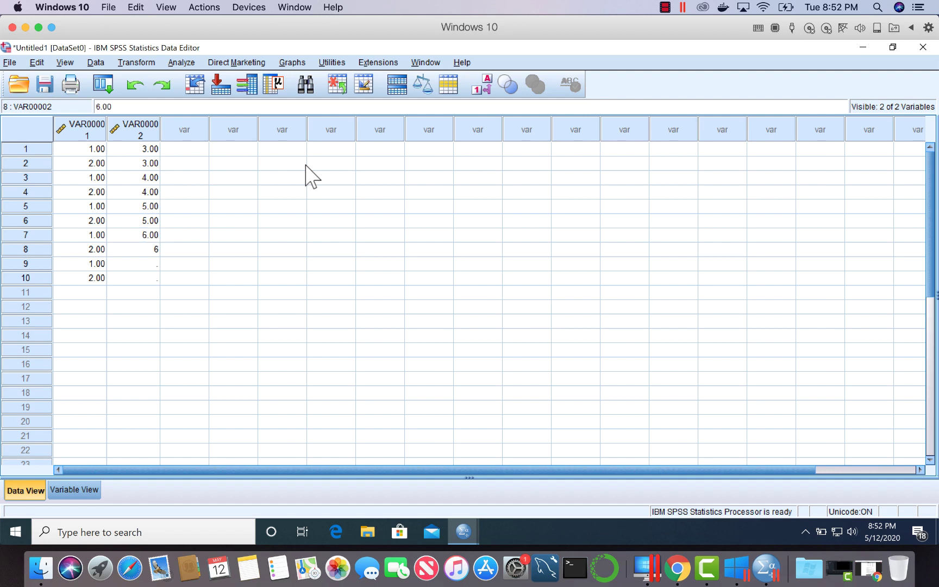
key("Return")
type("7")
key("Return")
type("7")
key("Return")
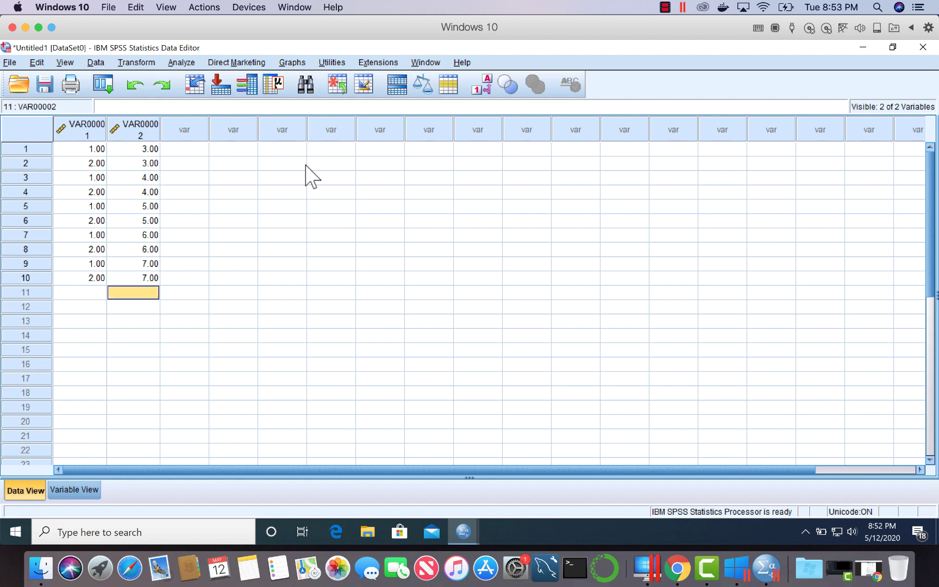
Step: Enter counts 504, 474, 287 and 401 in rows 1–4 of VAR00003
left_click(202, 148)
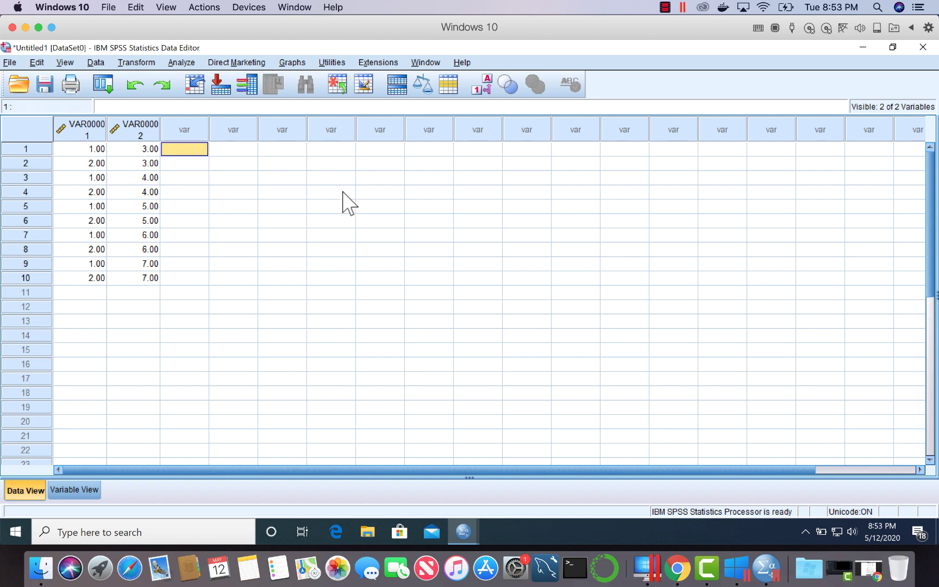
type("504")
key("Return")
type("474")
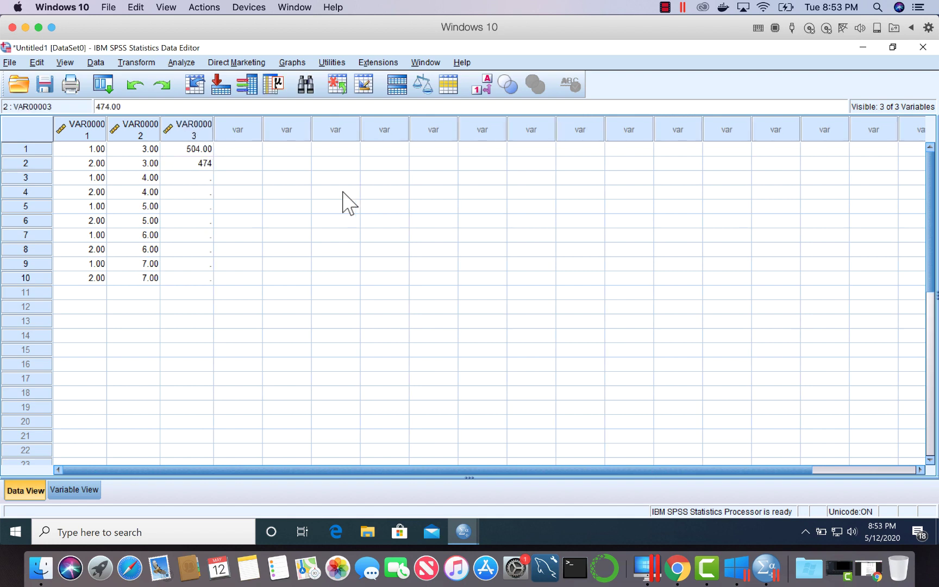
key("Return")
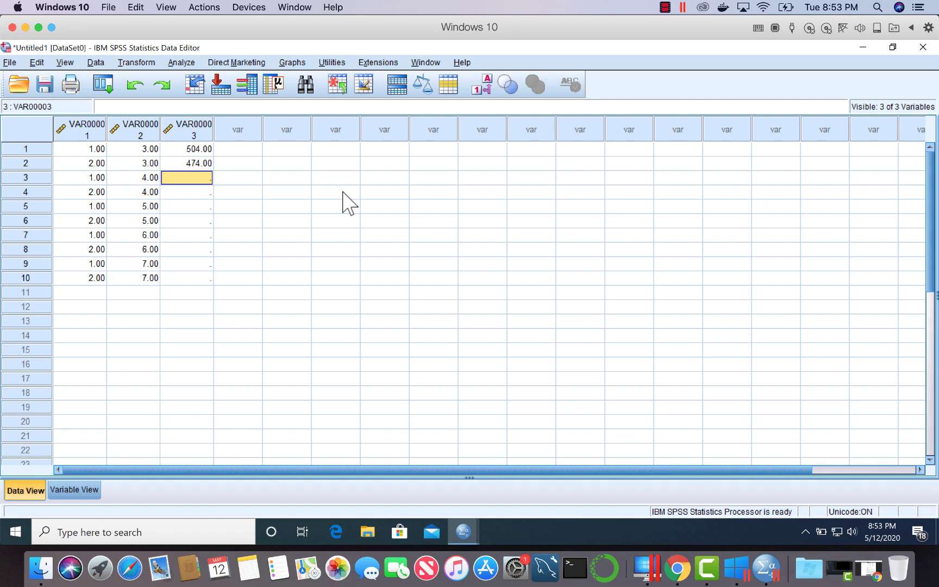
type("2")
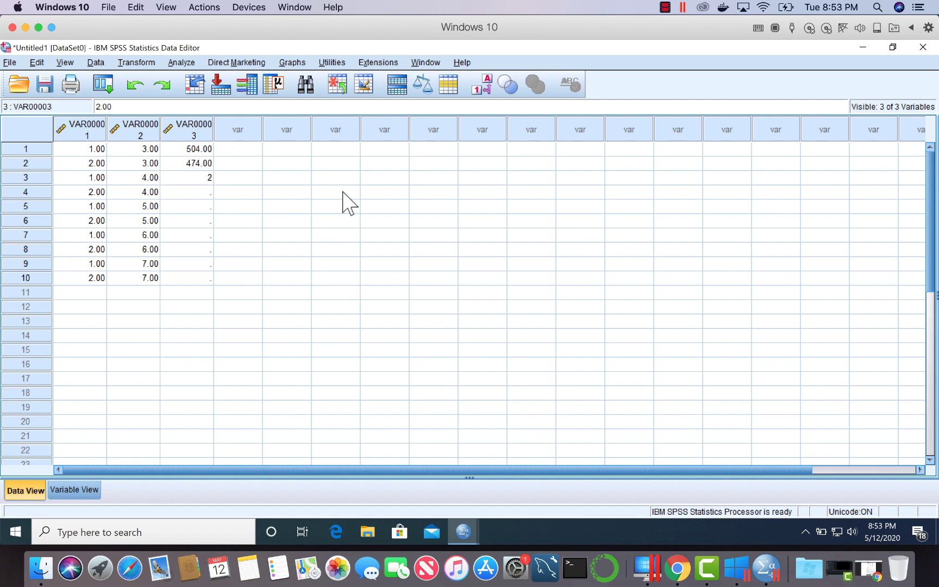
type("87")
key("Return")
type("401")
key("Return")
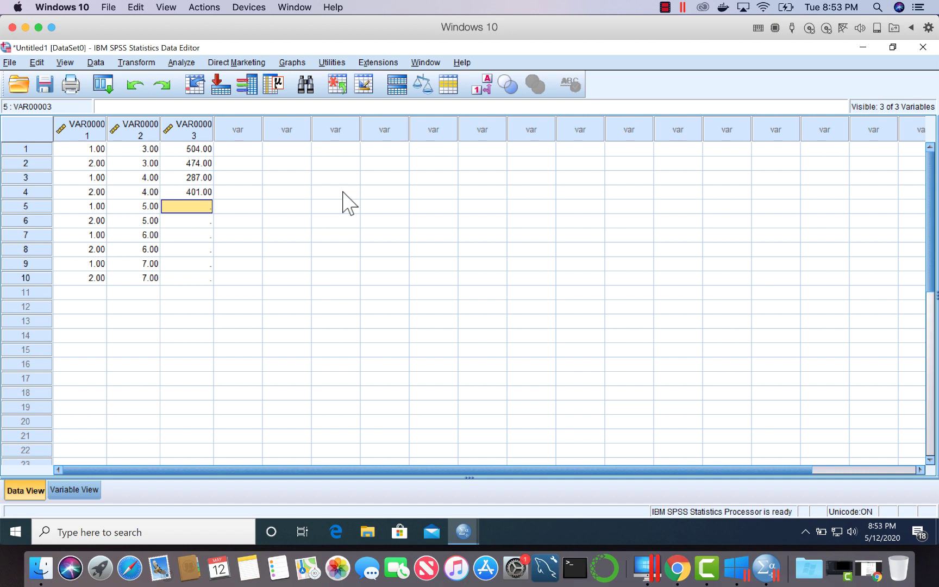
Step: Fill rows 5 and 6 with 182 and 158, correcting the mistyped row 5 value
type("158")
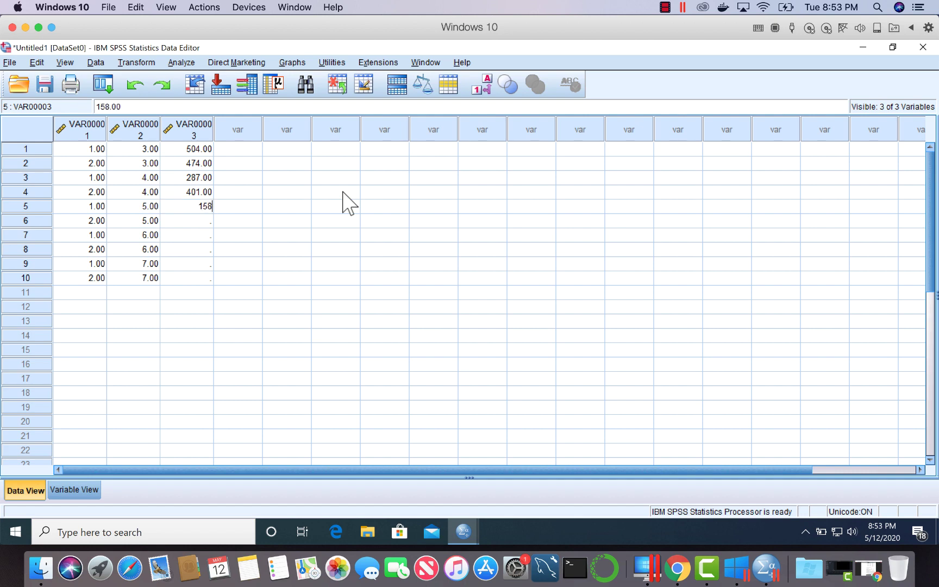
key("Return")
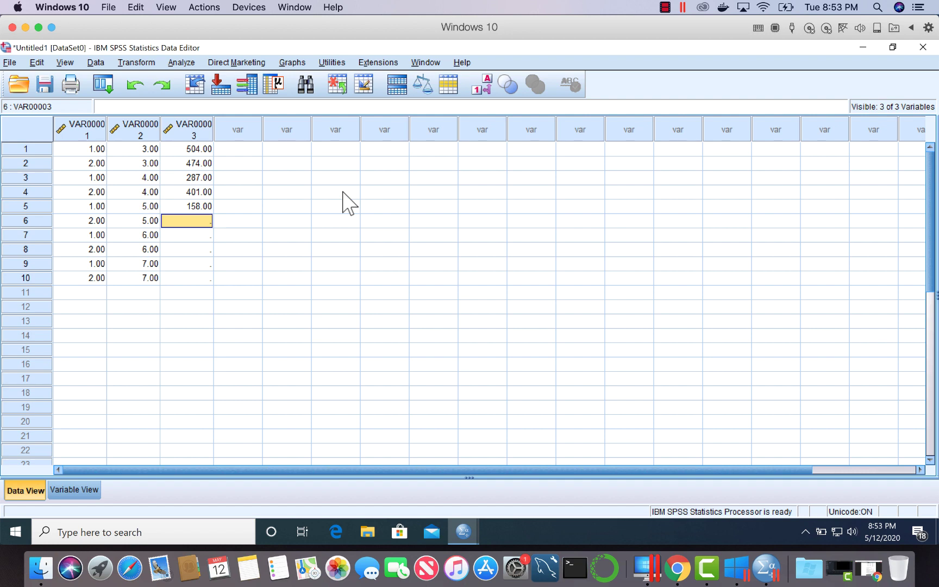
left_click(203, 205)
key("BackSpace")
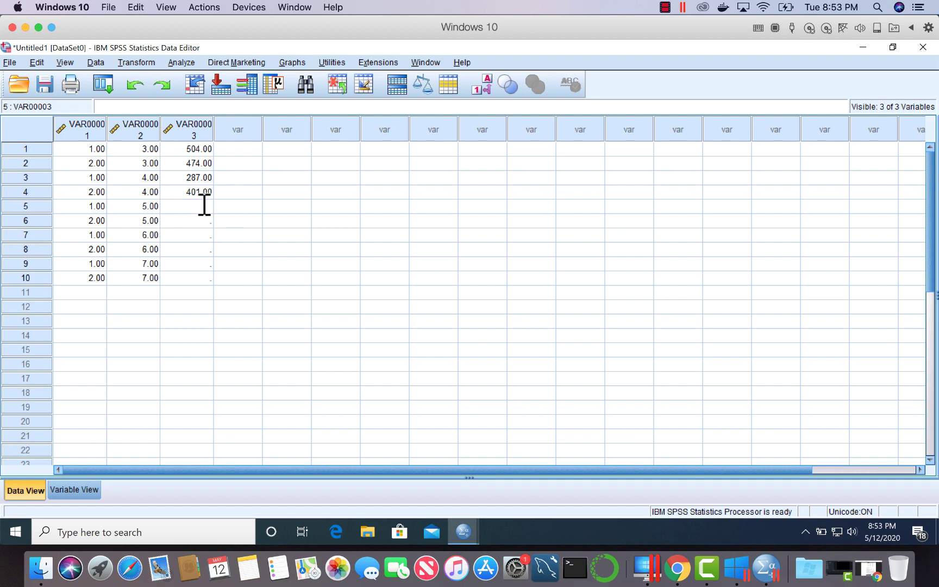
type("182")
key("Return")
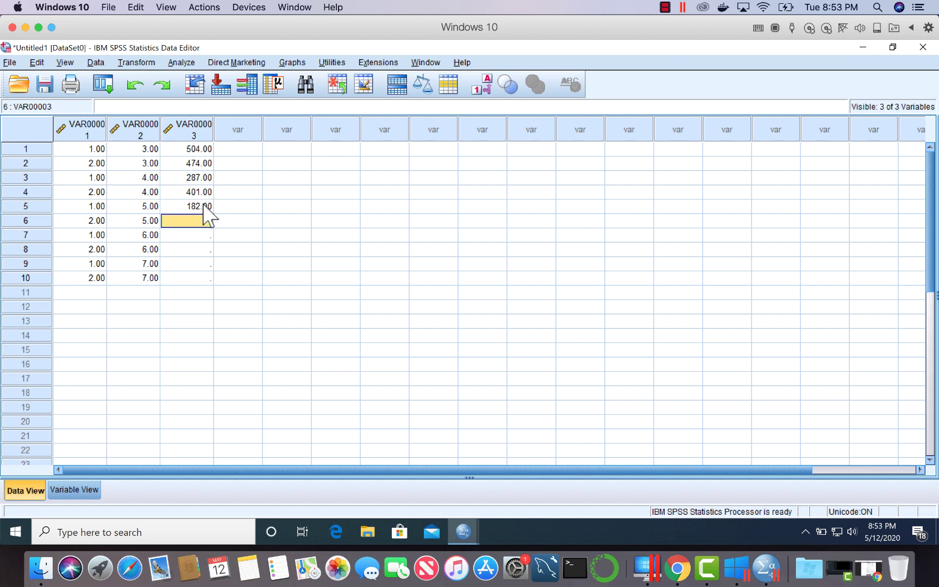
type("15")
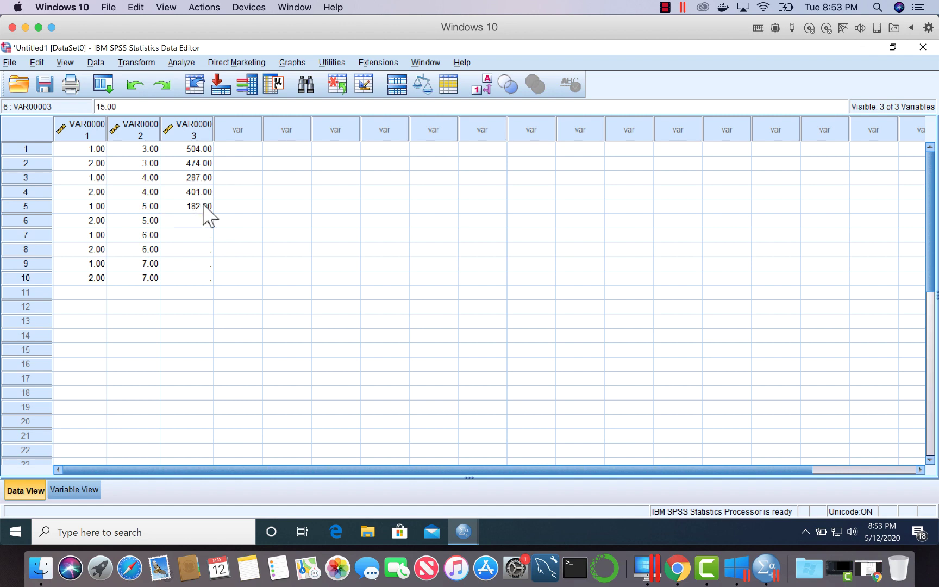
type("8")
key("Return")
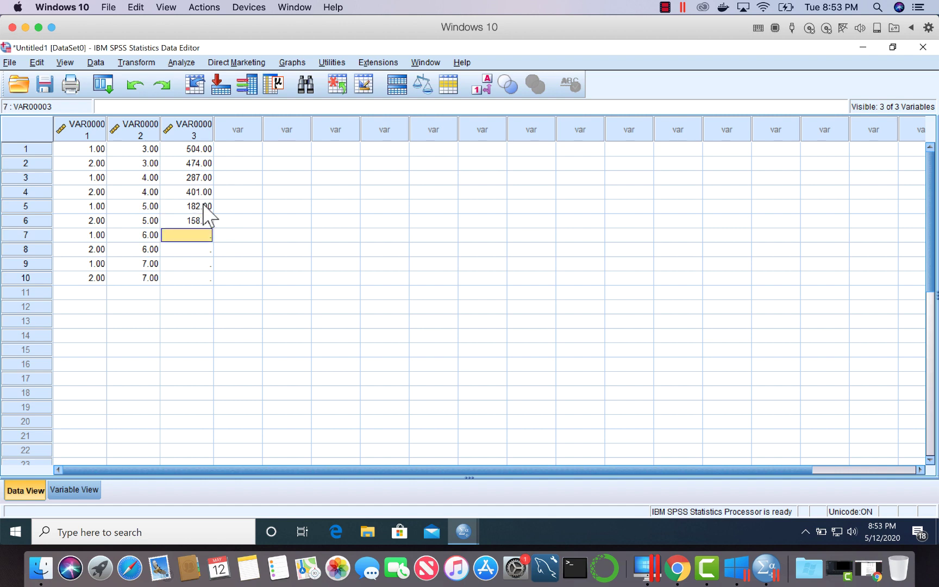
Step: Enter 43, 45, 53 and 50 in rows 7–10
type("43")
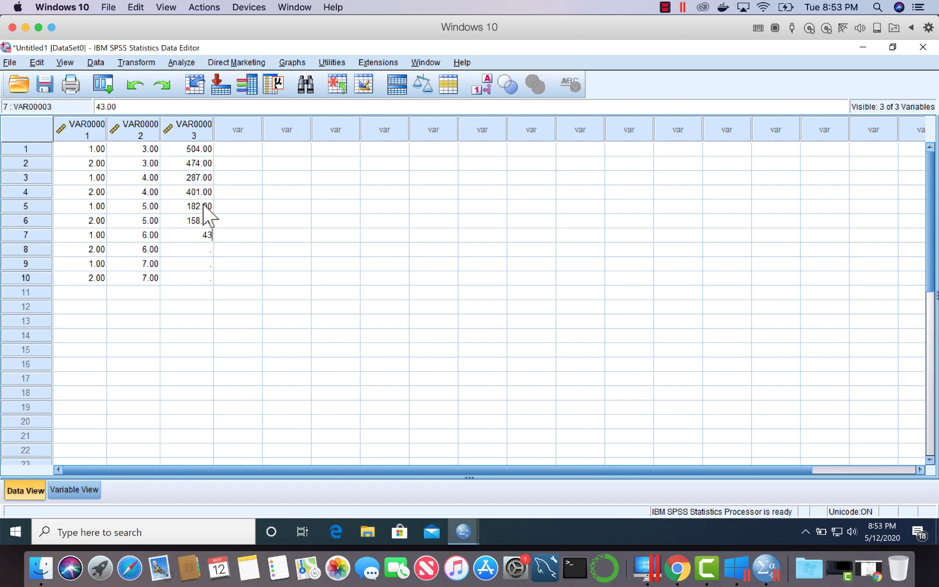
key("Return")
type("45")
key("Return")
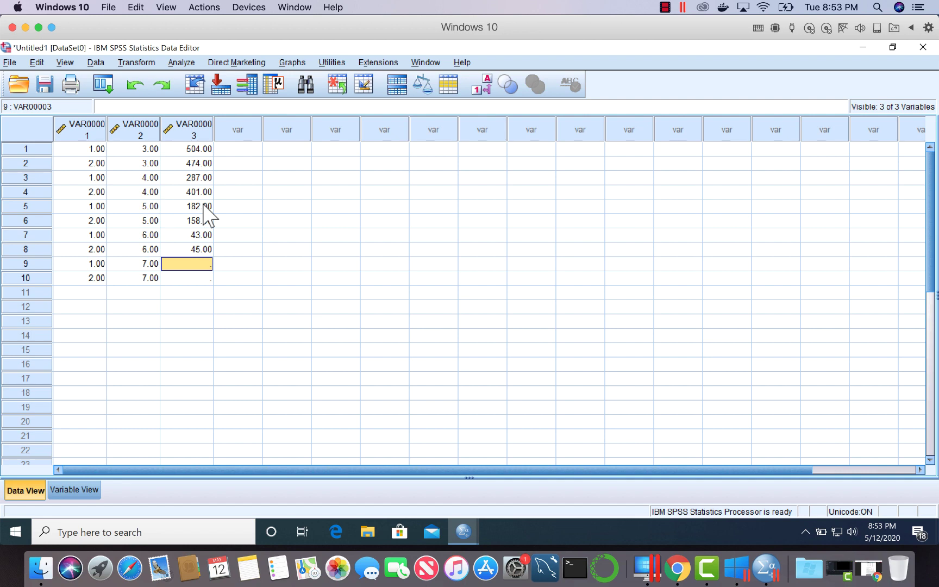
type("53")
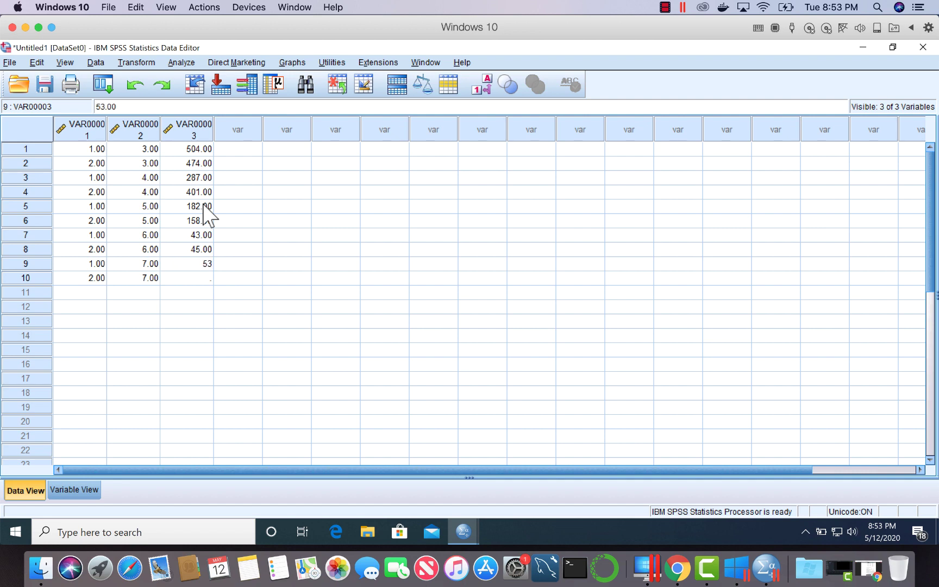
key("Return")
type("50")
key("Return")
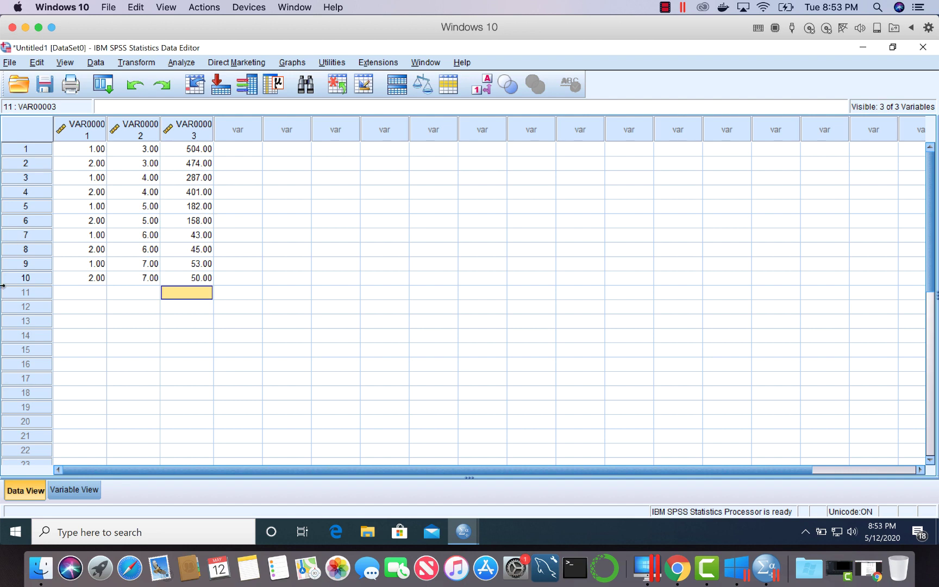
Step: In Variable View, rename VAR00001 to Gender and set its measure to Nominal
left_click(76, 489)
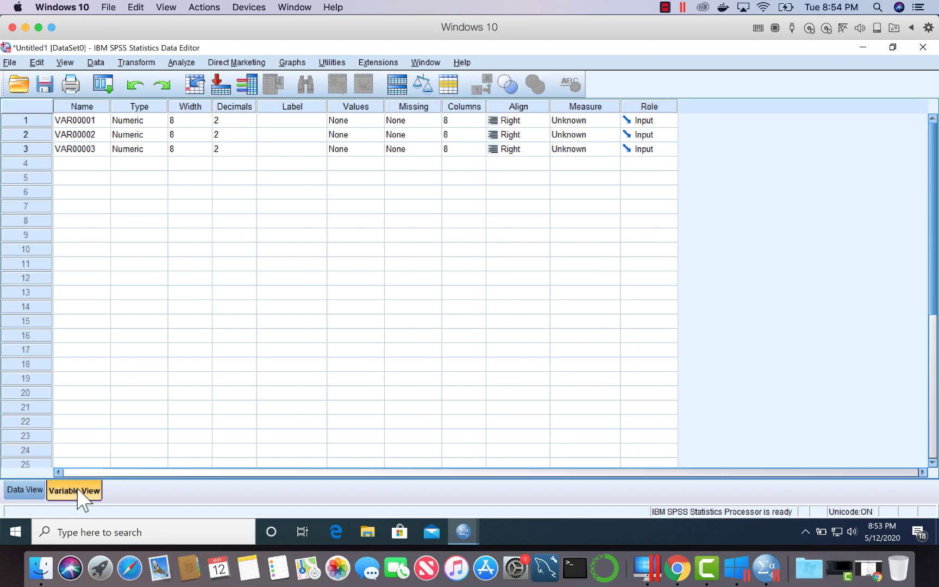
left_click(94, 120)
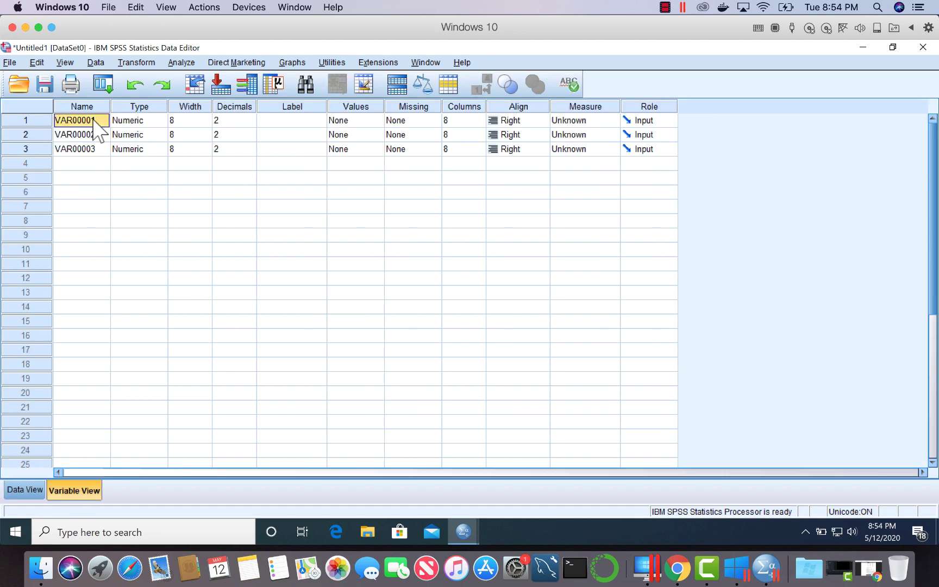
key("BackSpace")
type("Gender")
left_click(595, 119)
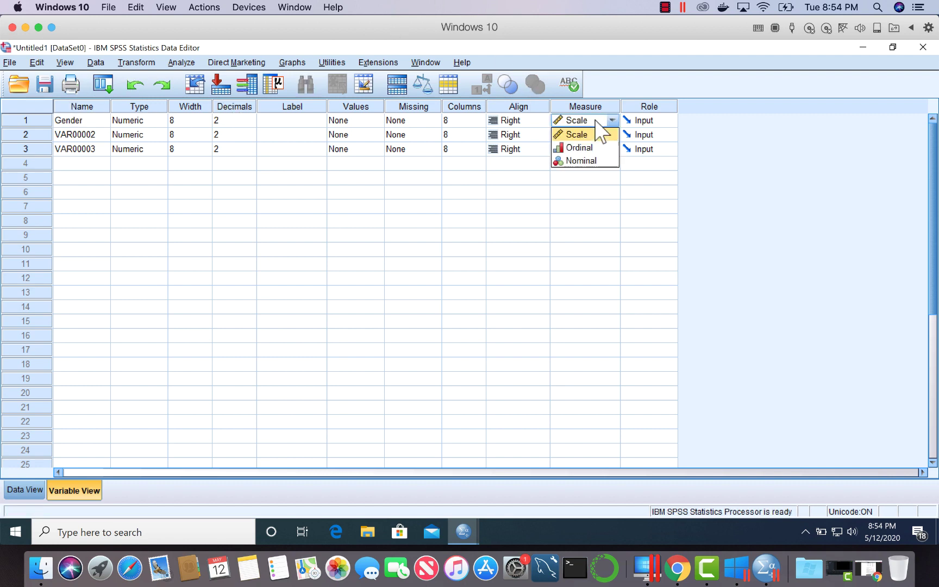
left_click(587, 161)
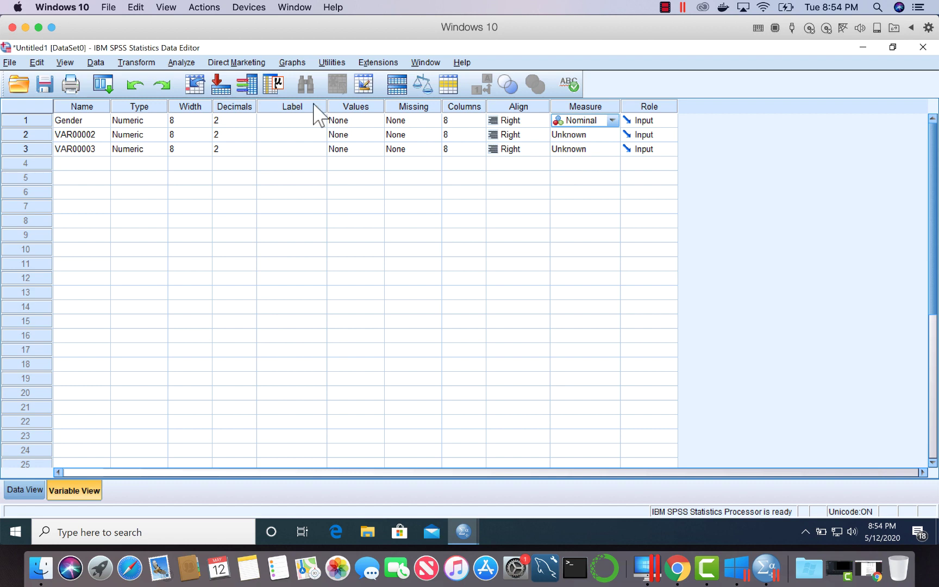
Step: Give Gender value labels 1 = Male and 2 = Females
left_click(363, 121)
left_click(379, 120)
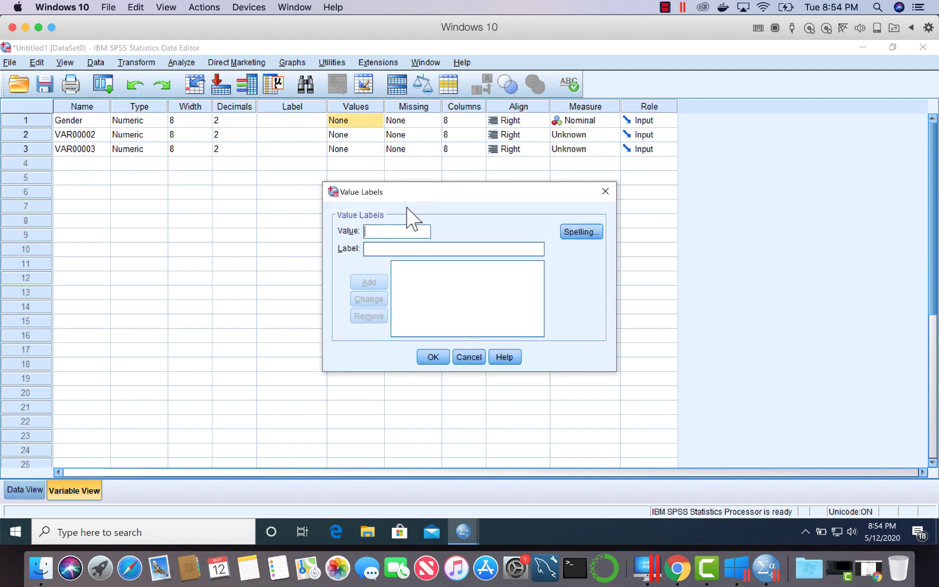
type("1")
type("M")
type("ale")
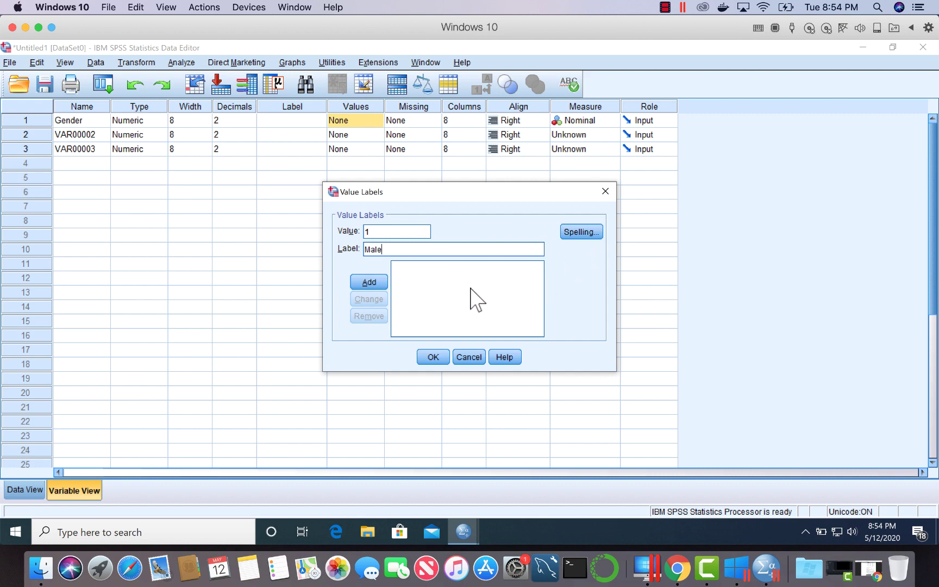
left_click(369, 282)
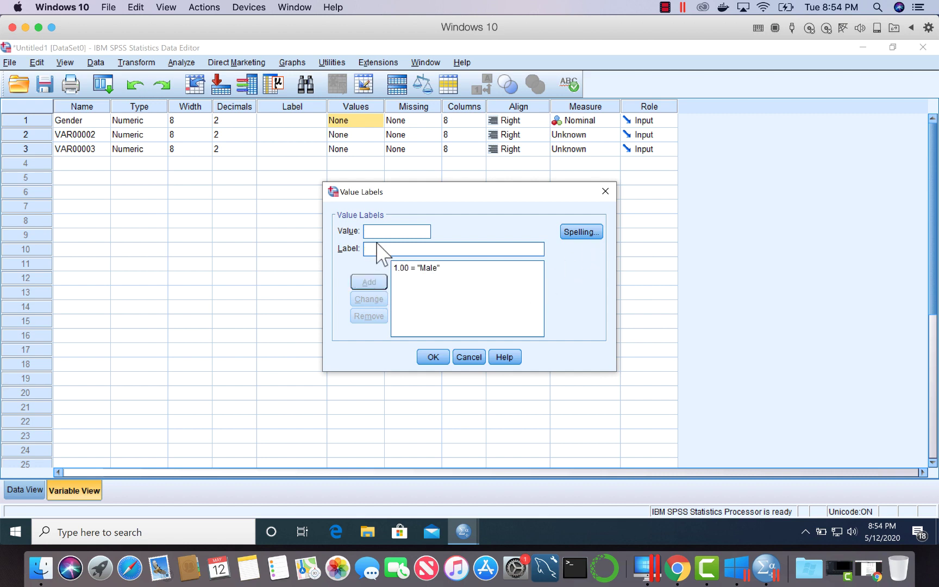
type("2")
type("Fema")
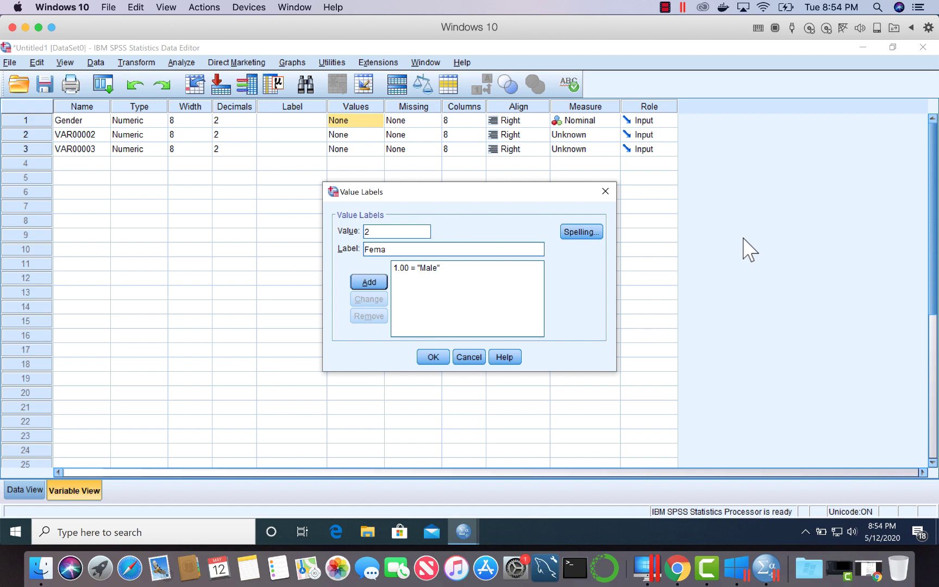
type("les")
left_click(375, 283)
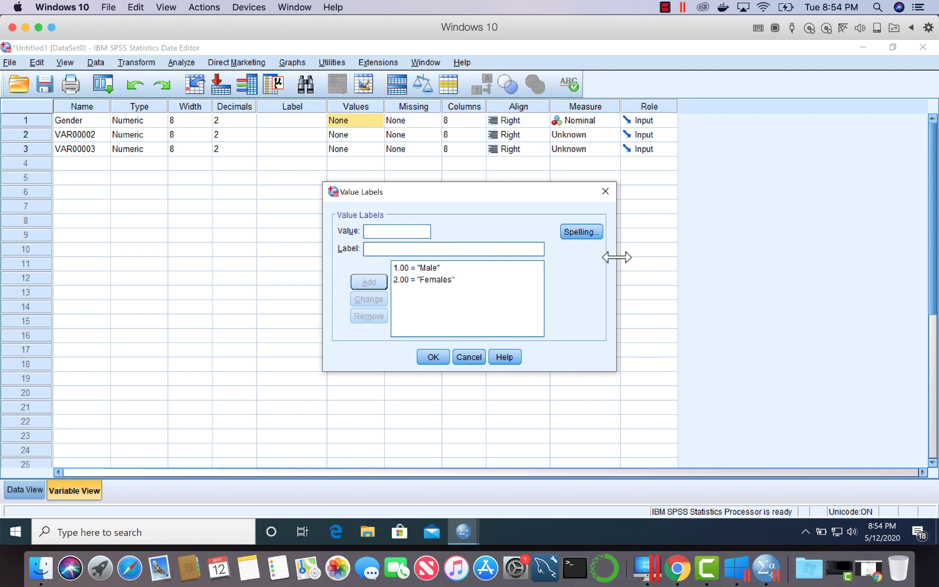
type("3")
key("BackSpace")
left_click(430, 357)
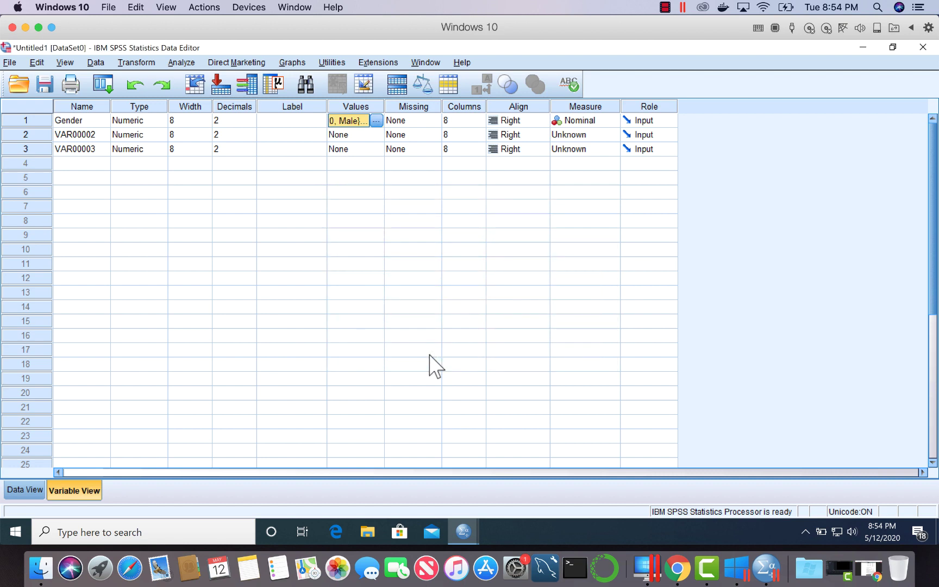
Step: Make VAR00002 Nominal and label codes 3 cup, 4 cone and 5 sundae
left_click(582, 134)
left_click(585, 174)
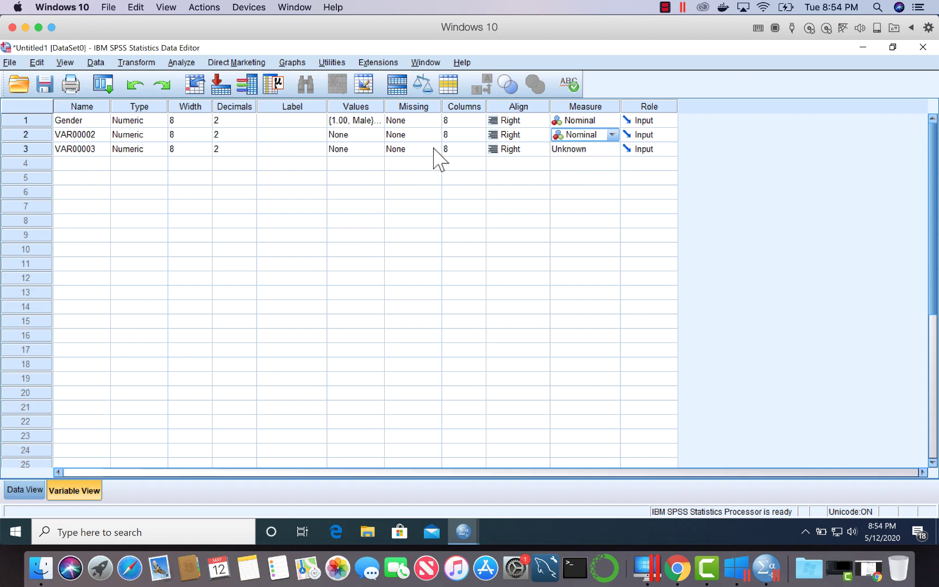
left_click(371, 137)
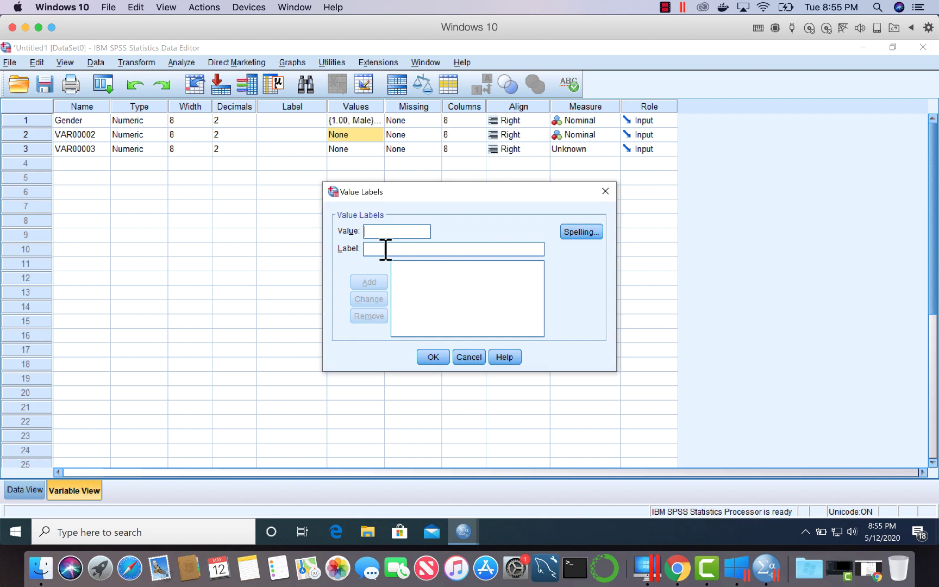
type("3cup")
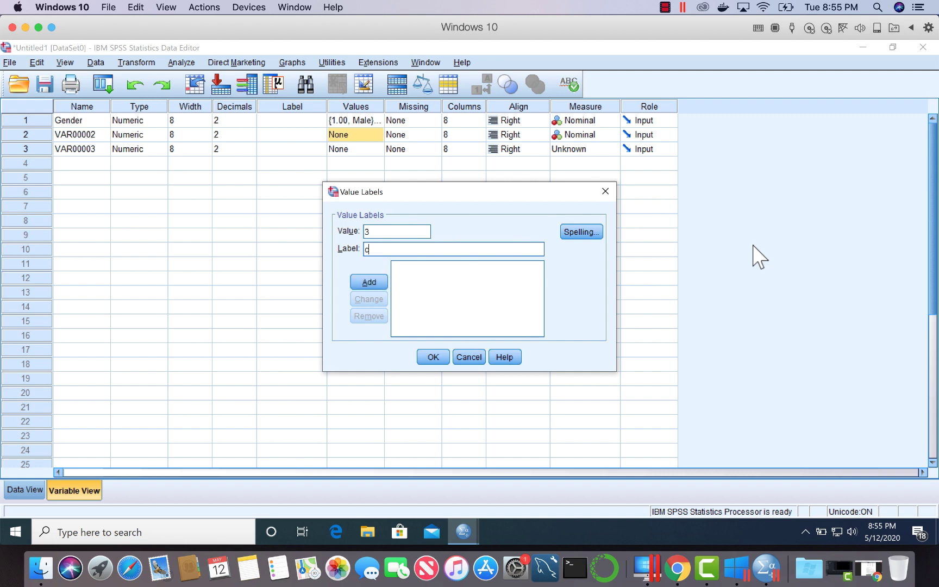
left_click(377, 282)
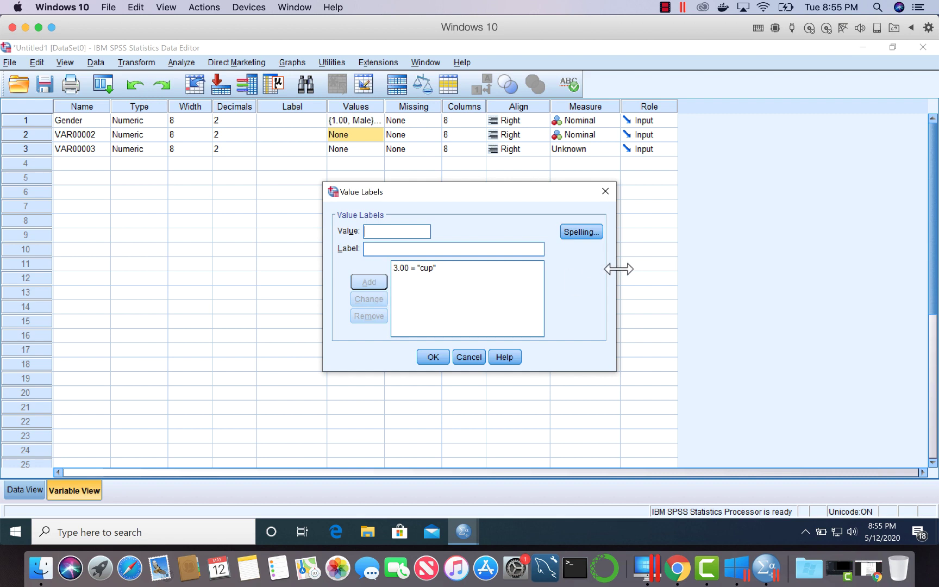
type("4")
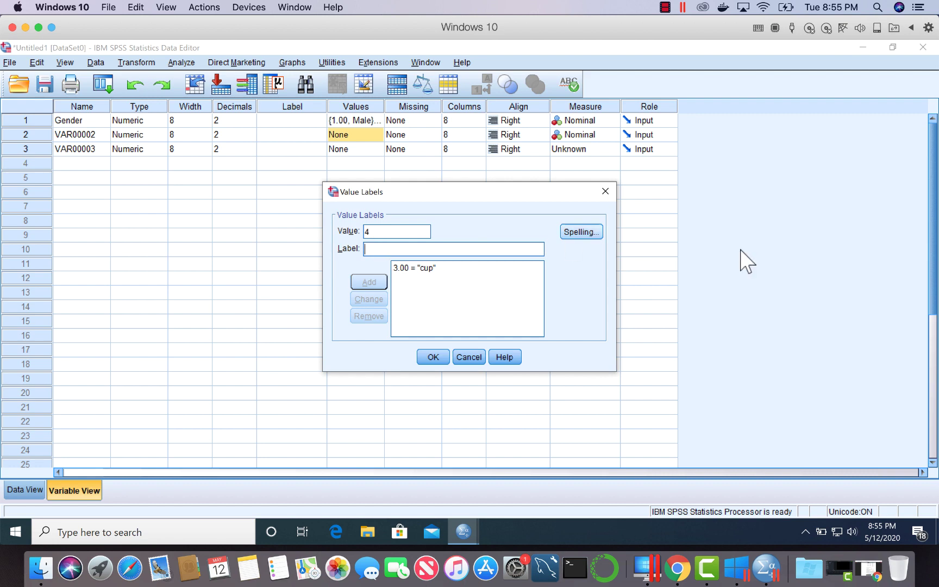
type("cone")
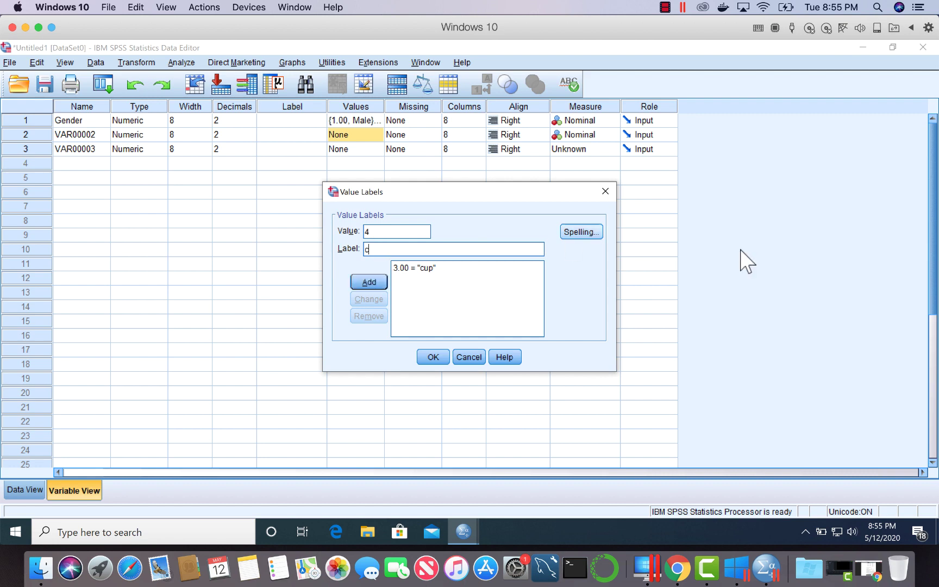
left_click(365, 279)
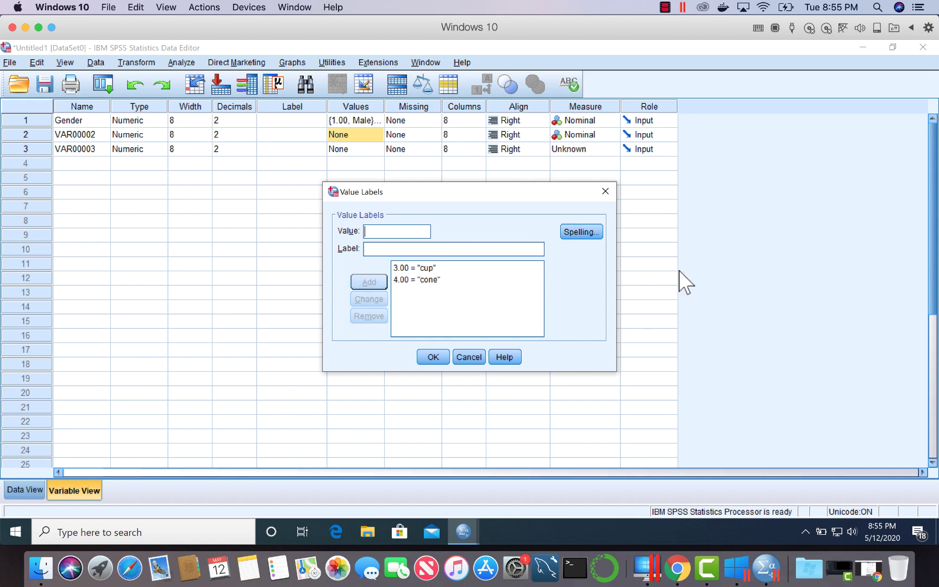
type("5sundae")
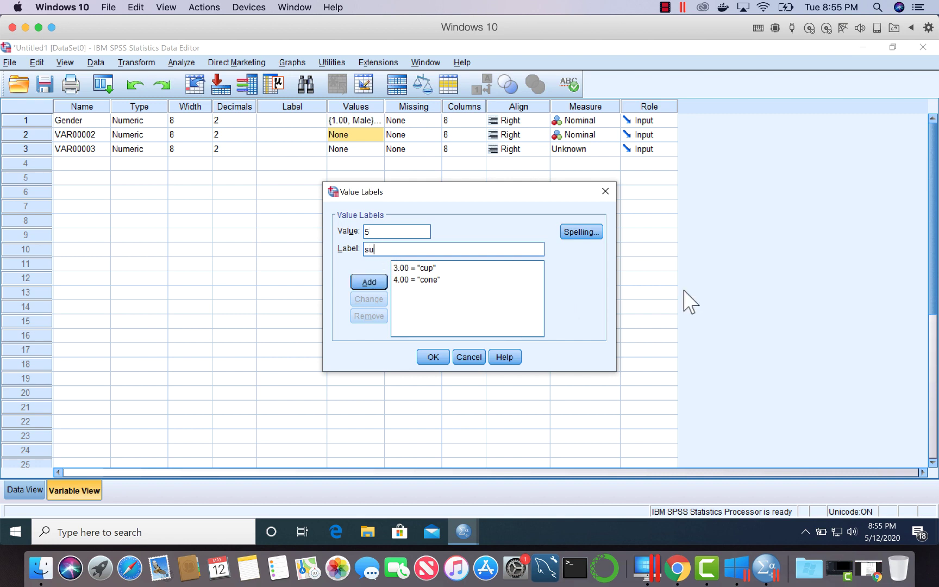
left_click(376, 280)
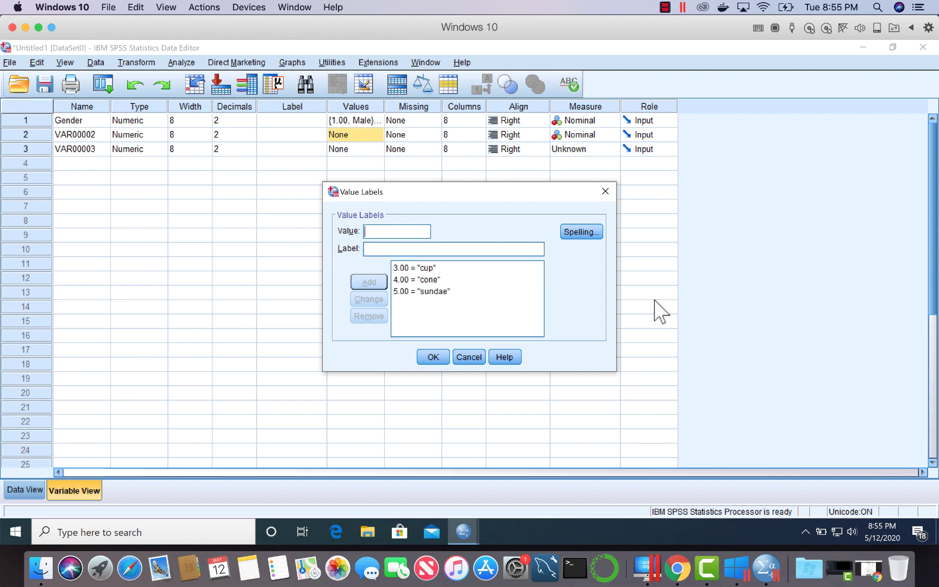
Step: Add value labels 6 = sandwich and 7 = other and confirm the labels
type("6")
left_click(371, 249)
type("sa")
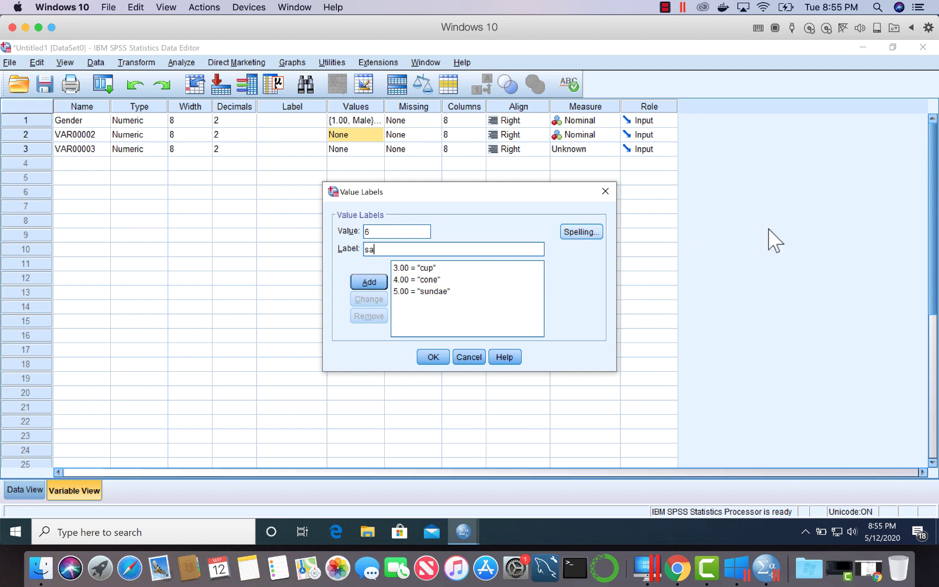
type("ndwich")
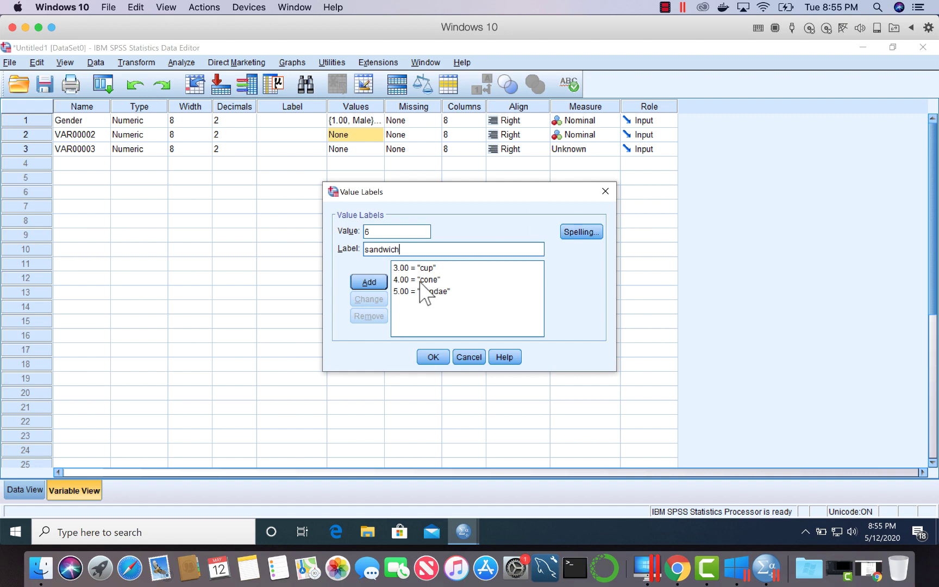
left_click(369, 282)
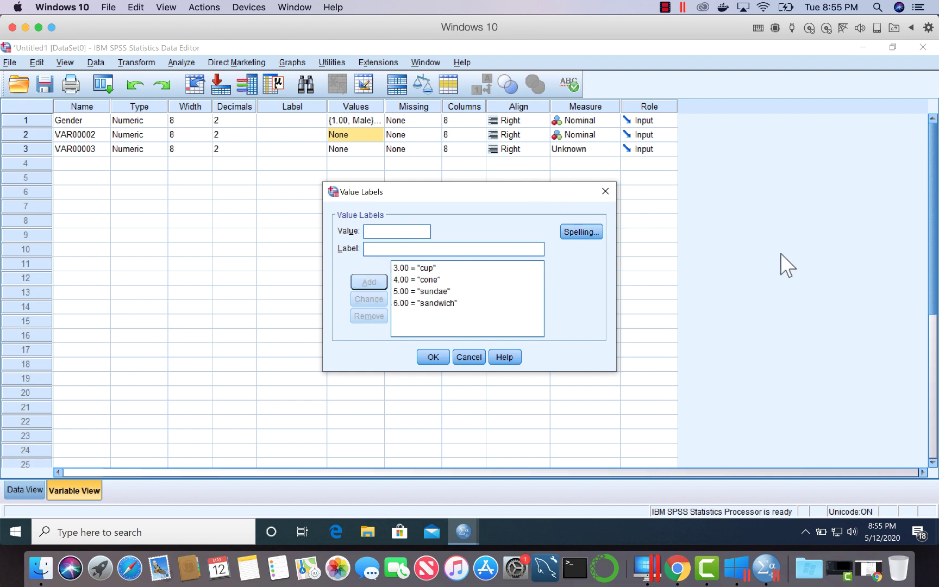
type("7")
type("other")
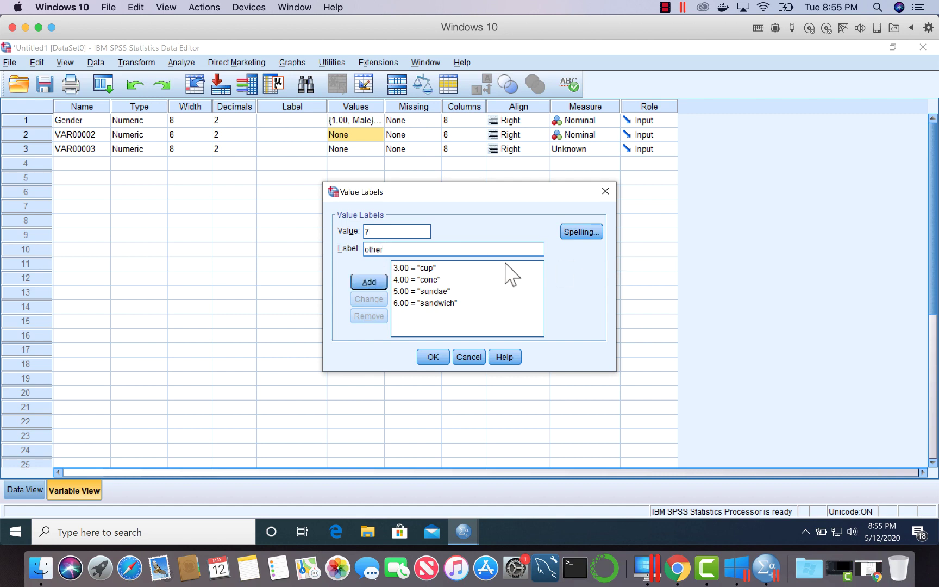
left_click(364, 282)
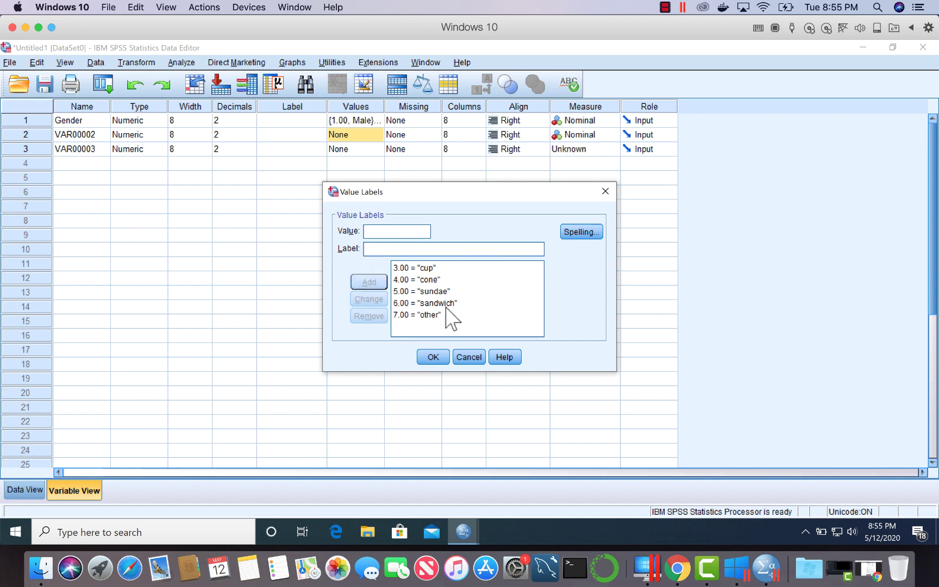
left_click(433, 357)
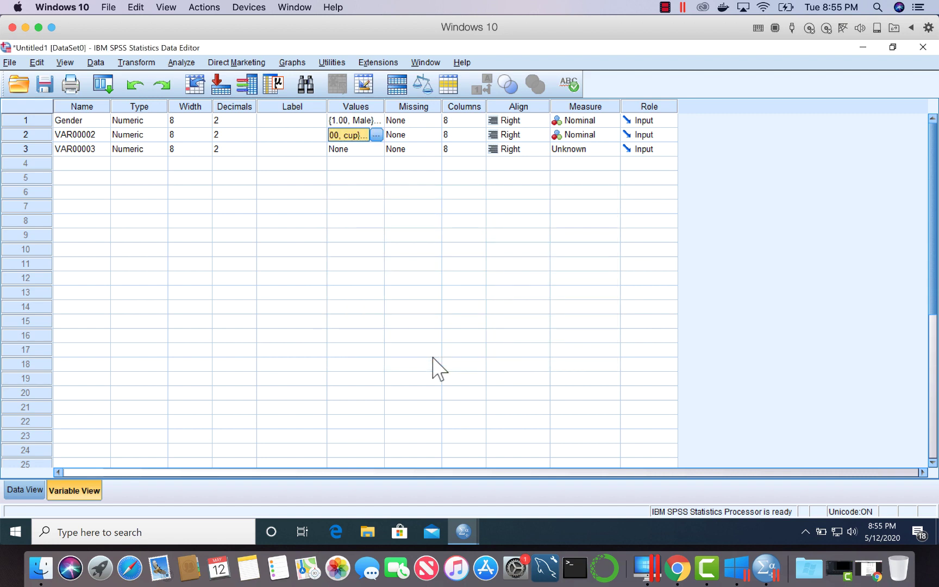
Step: Rename the second variable to Ways
left_click(96, 136)
key("BackSpace")
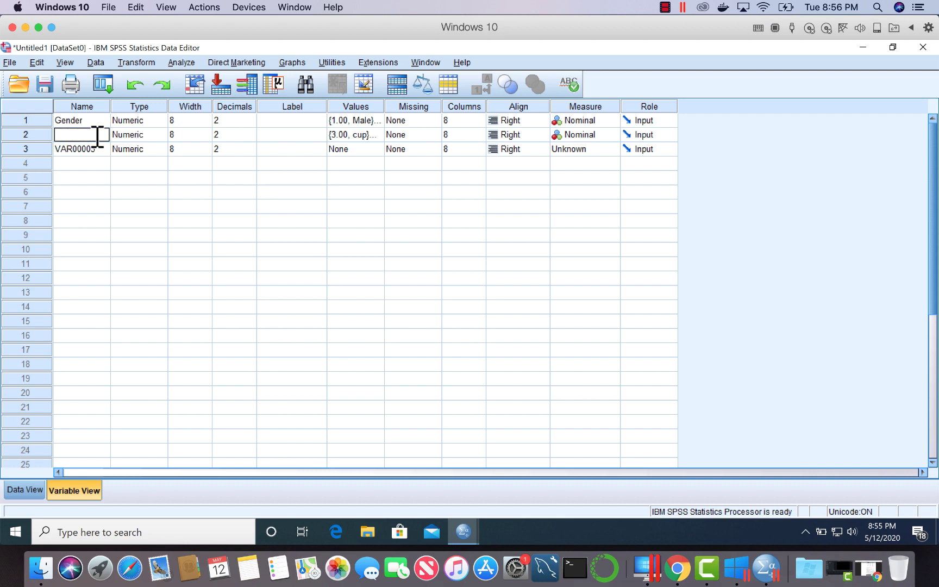
type("Ways")
Step: Rename the third variable to ObsFreq and keep its measure at Scale
left_click(105, 148)
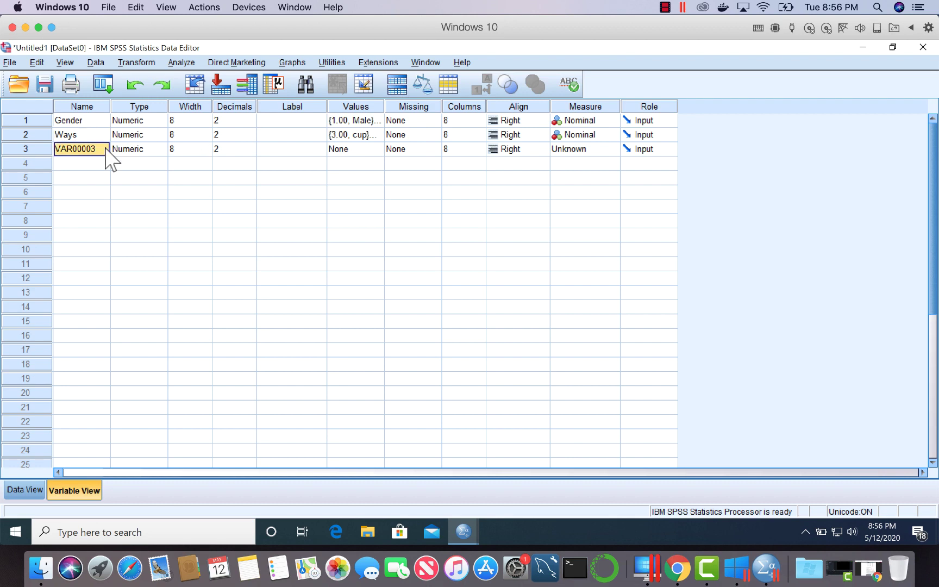
key("BackSpace")
type("ObsFreq")
left_click(581, 151)
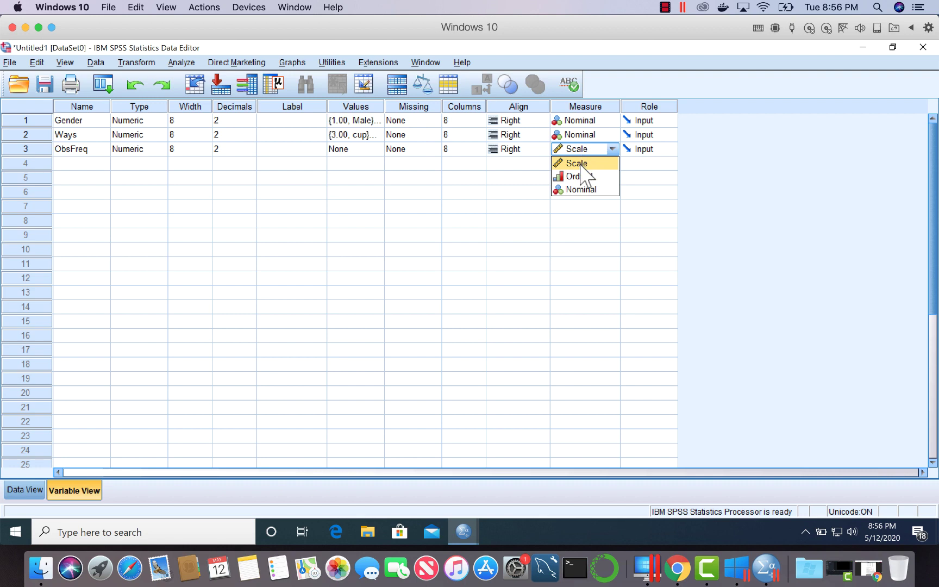
left_click(580, 164)
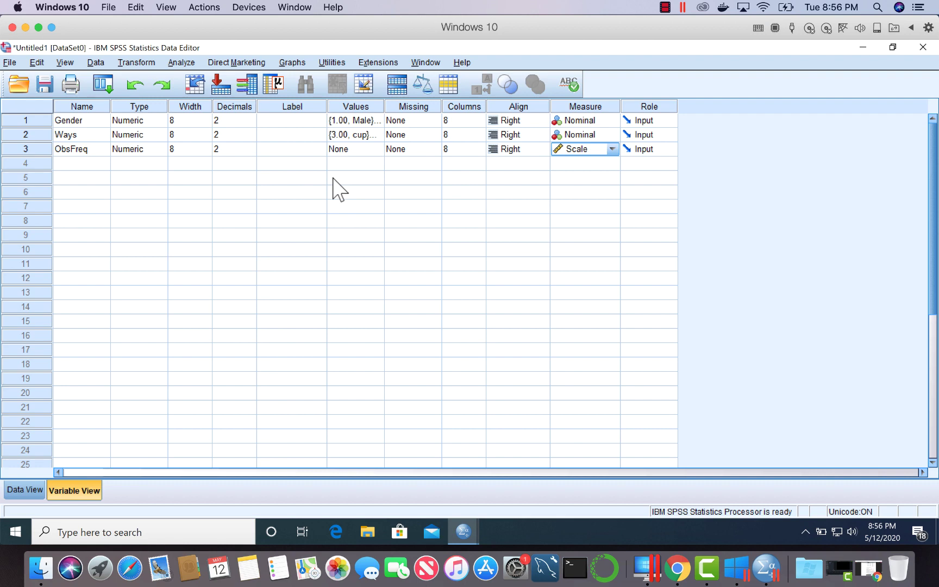
Step: Show Data View with value labels, so Gender reads Male/Females and Ways reads cup, cone, sundae
left_click(30, 491)
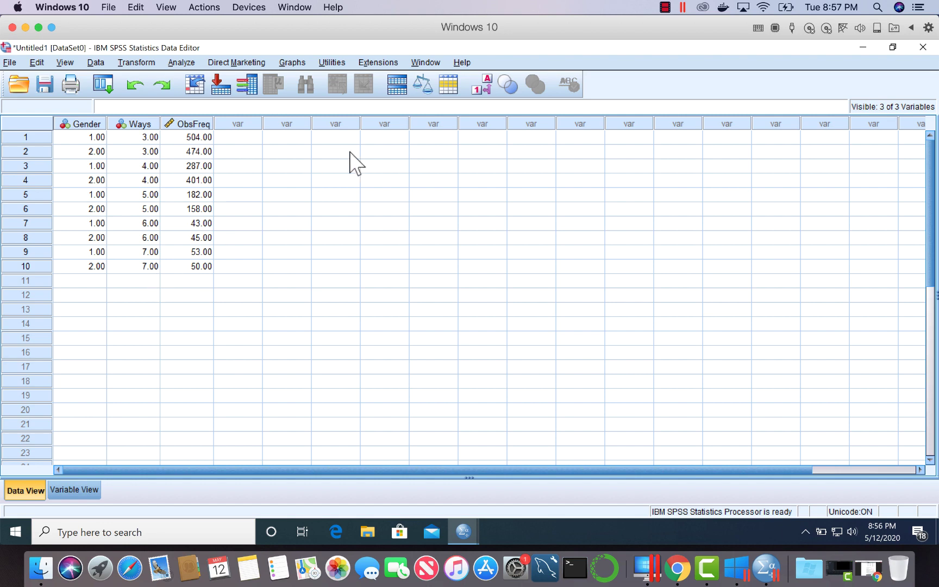
left_click(488, 84)
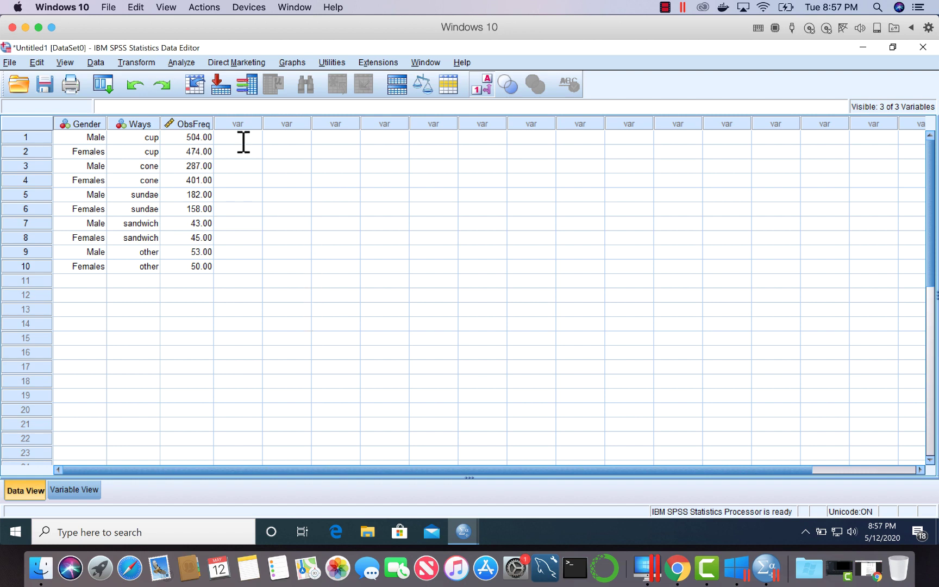
Step: Weight cases by the frequency variable ObsFreq via Data > Weight Cases
left_click(97, 64)
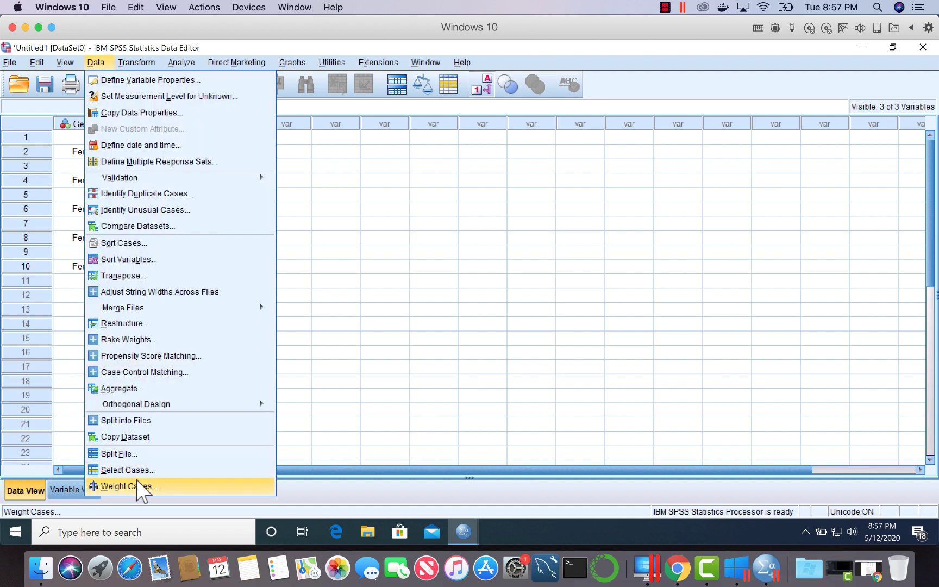
left_click(125, 487)
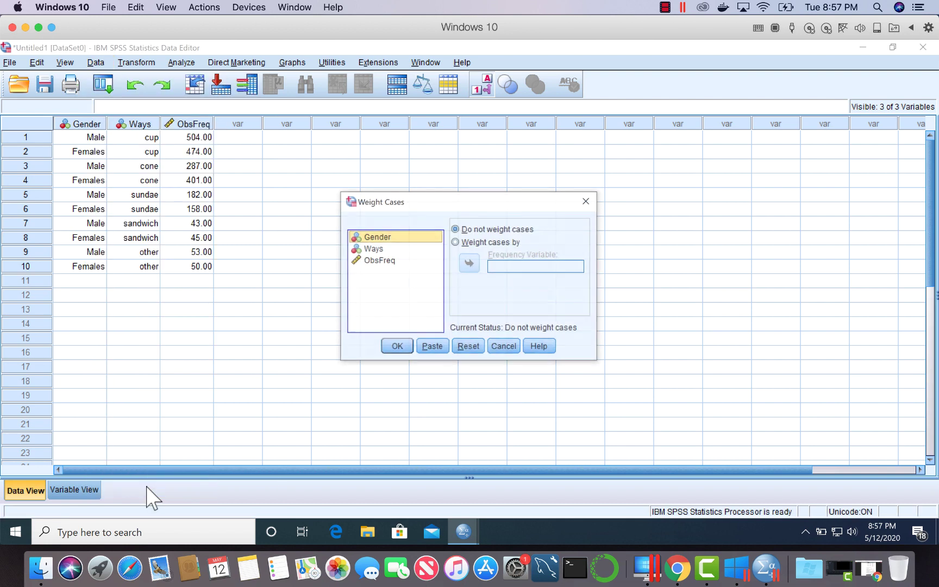
left_click(390, 261)
left_click(456, 243)
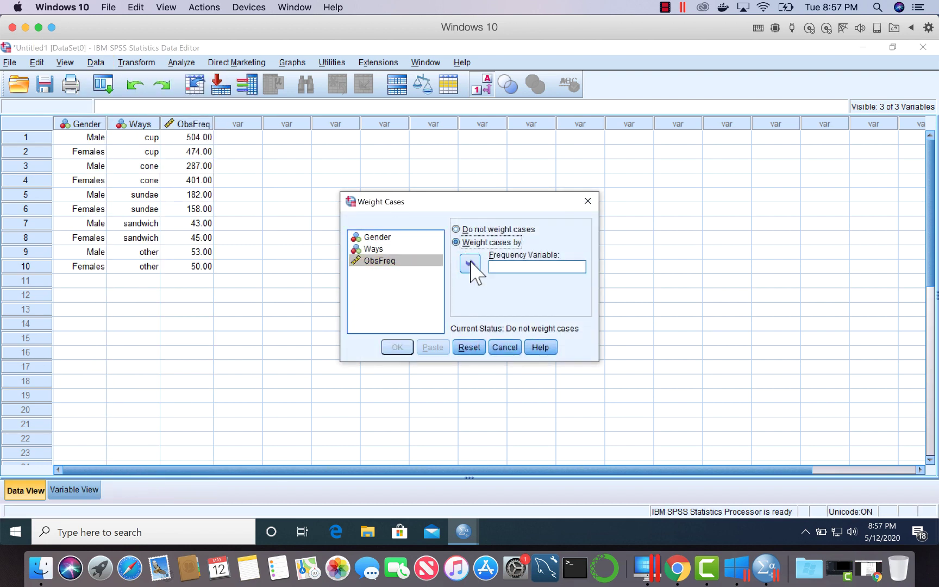
left_click(470, 263)
left_click(397, 347)
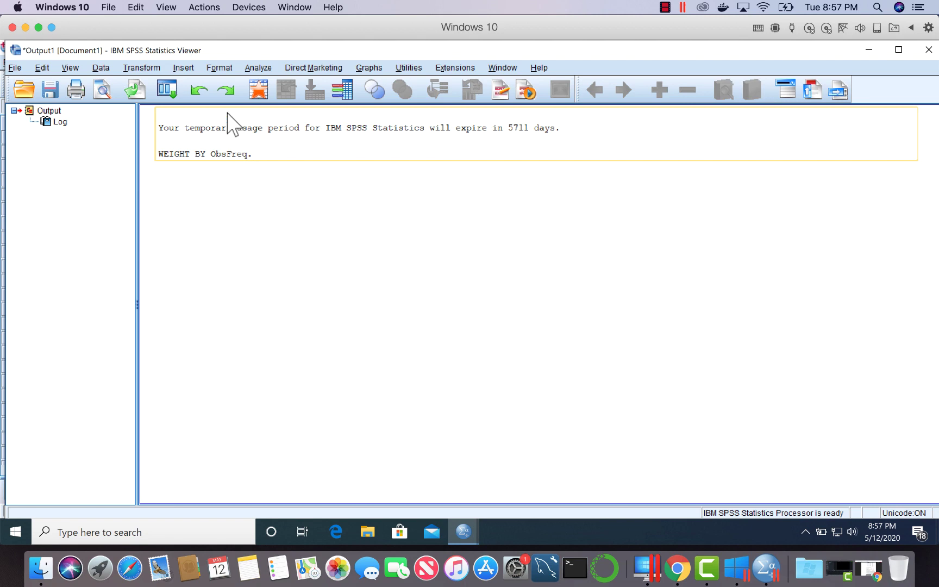
Step: Set up Crosstabs with Gender in rows, Ways in columns, ObsFreq as layer, plus Expected counts
left_click(259, 68)
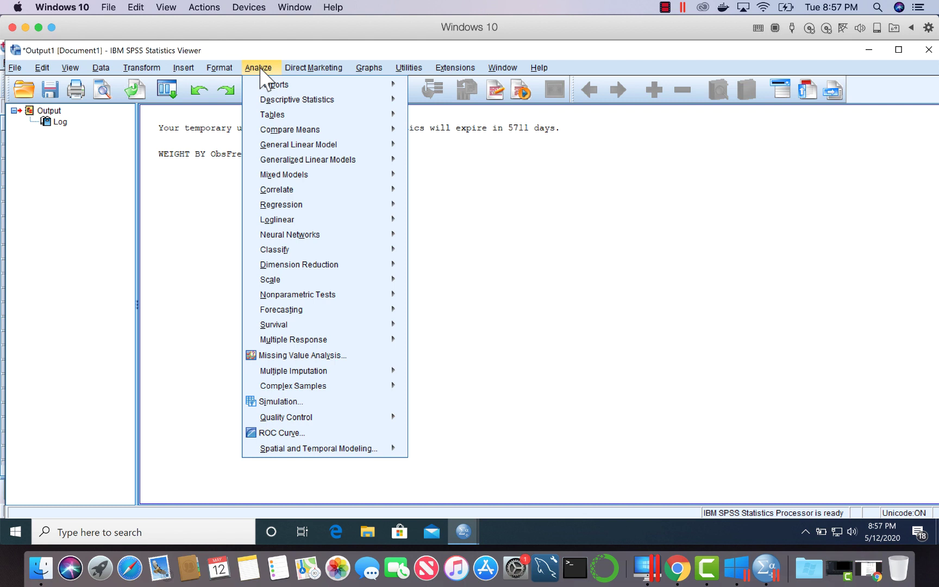
mouse_move(326, 101)
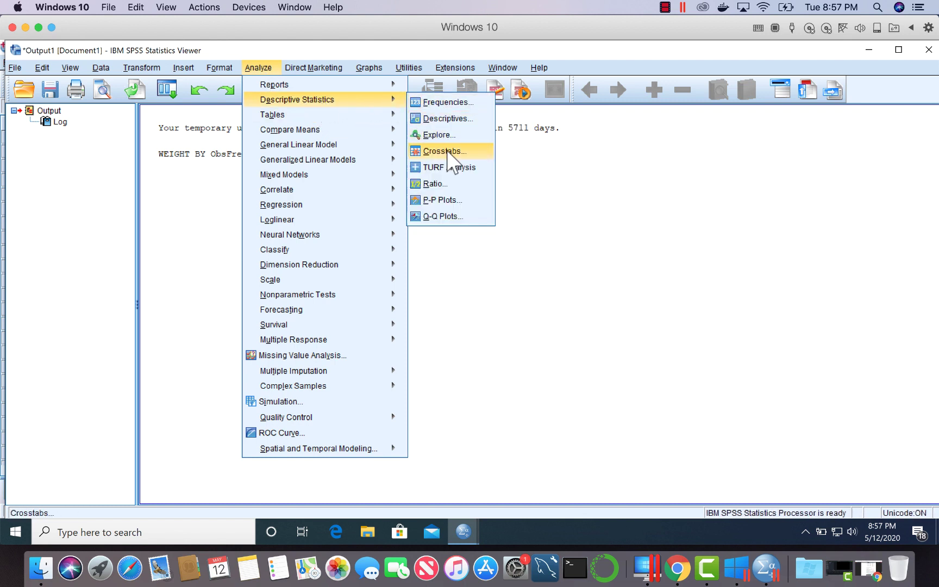
left_click(444, 152)
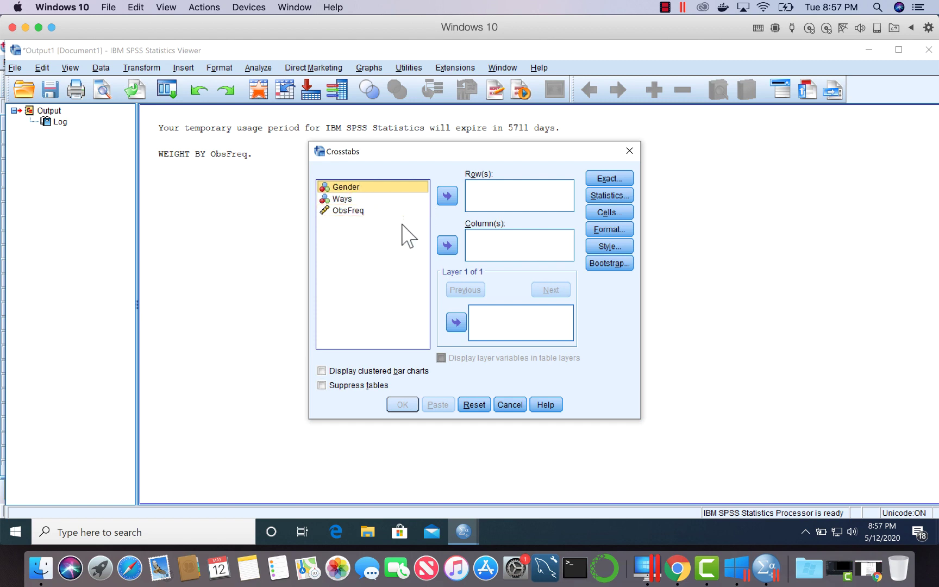
left_click(448, 197)
left_click(349, 187)
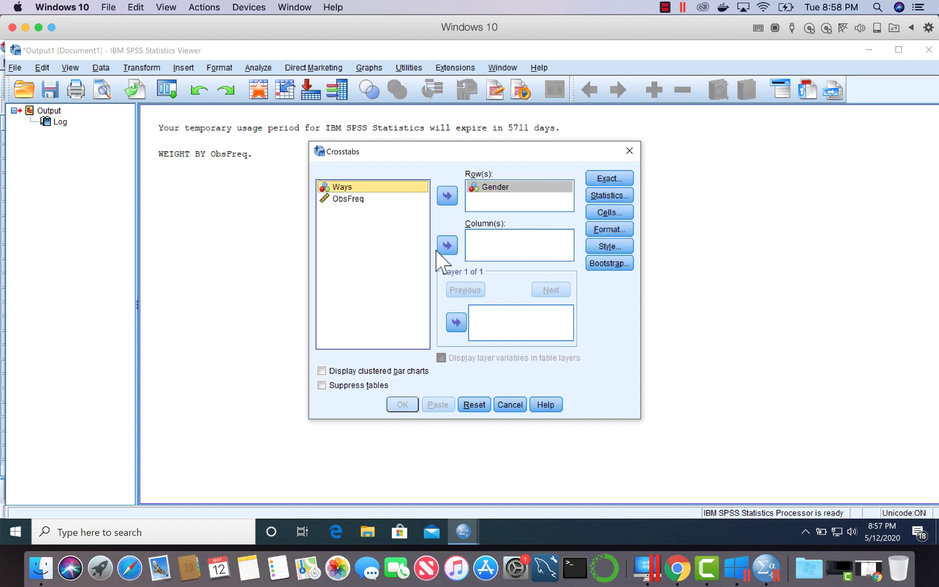
left_click(444, 247)
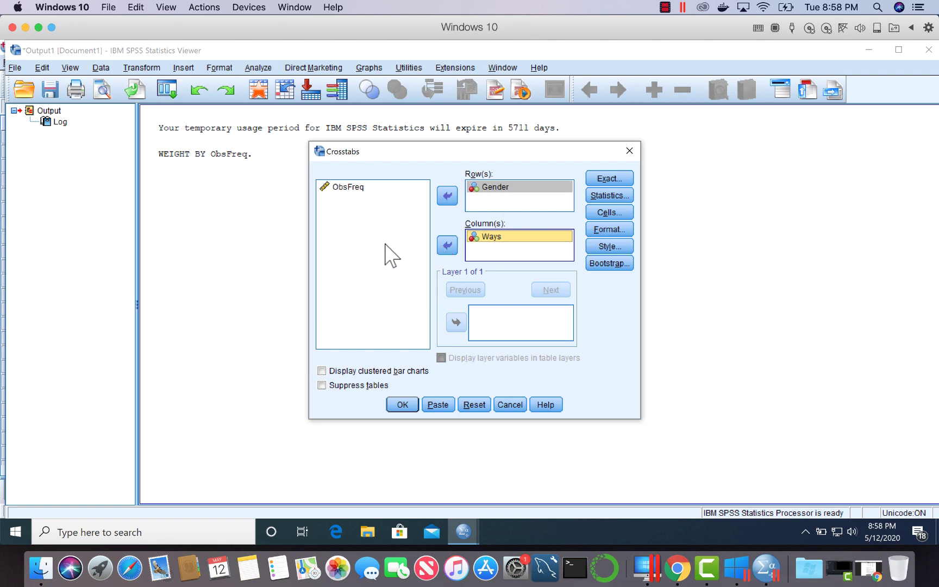
left_click(357, 190)
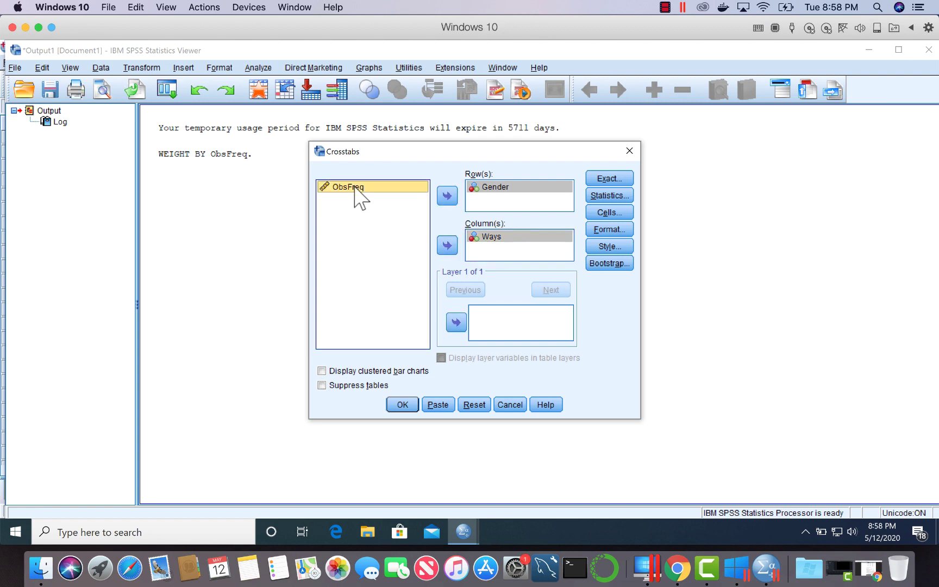
left_click(455, 322)
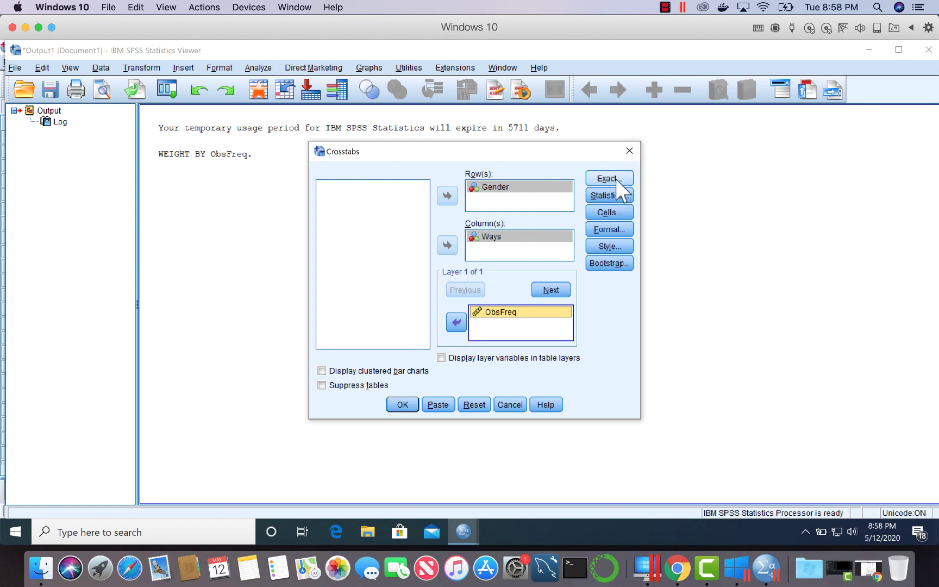
left_click(619, 212)
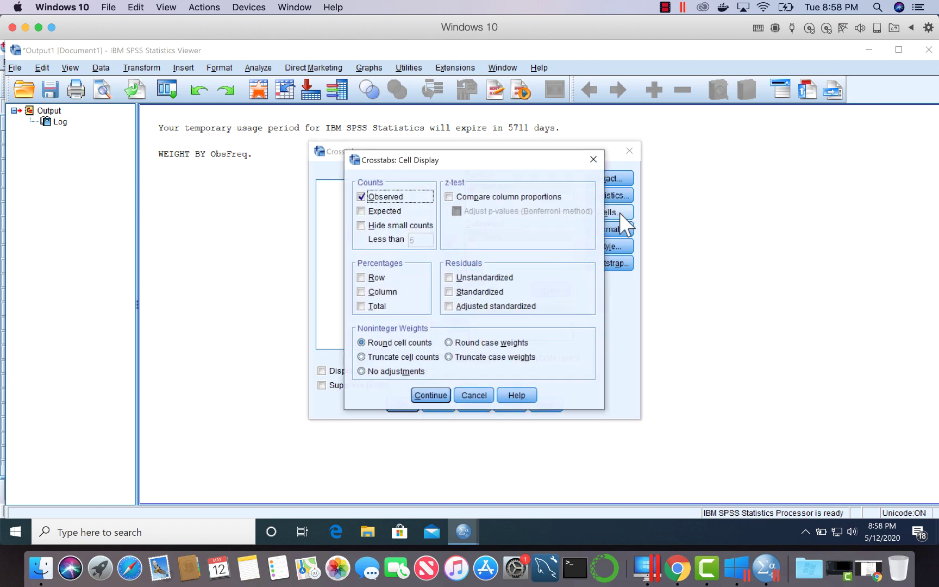
left_click(362, 212)
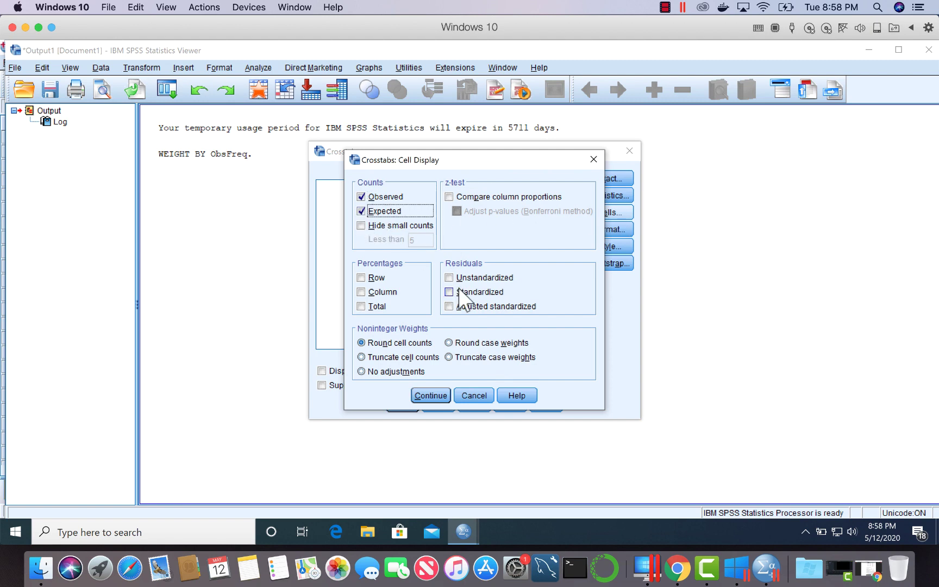
Step: Confirm the cell options and tick Chi-square in the Crosstabs Statistics
left_click(431, 395)
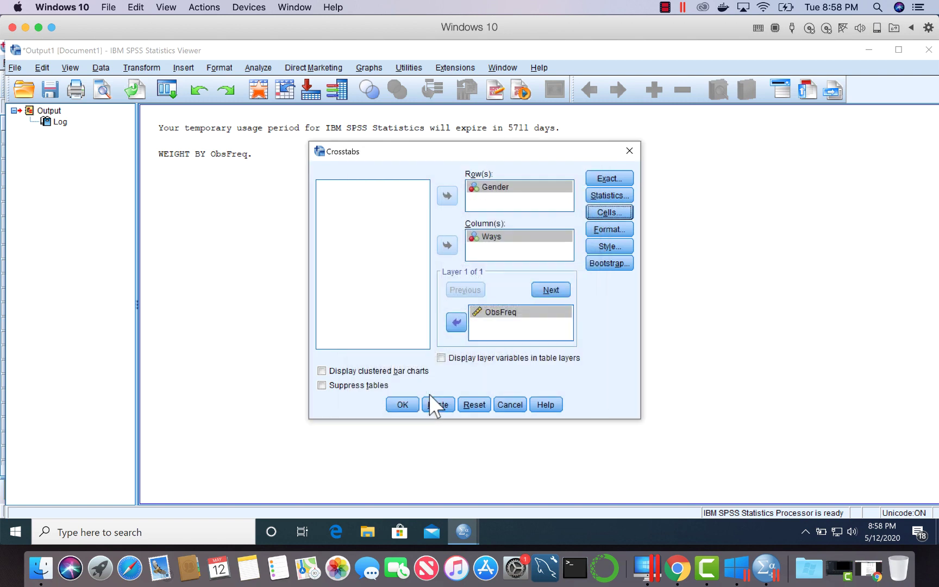
left_click(622, 181)
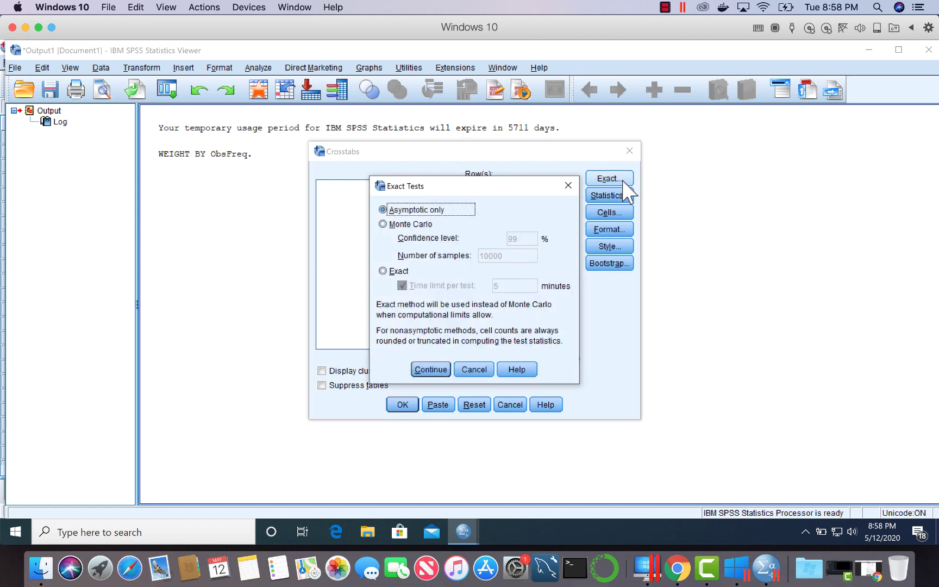
left_click(569, 185)
left_click(606, 193)
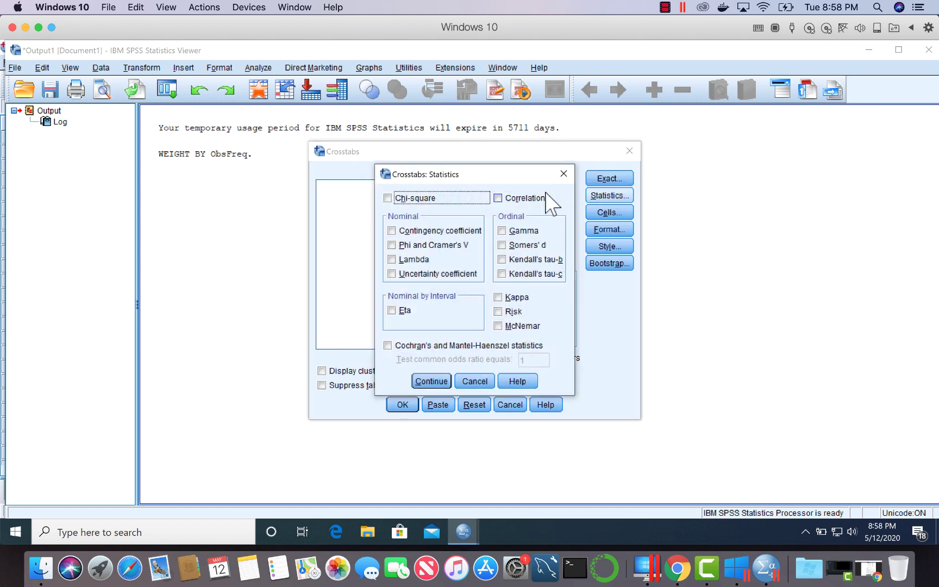
left_click(388, 197)
left_click(431, 381)
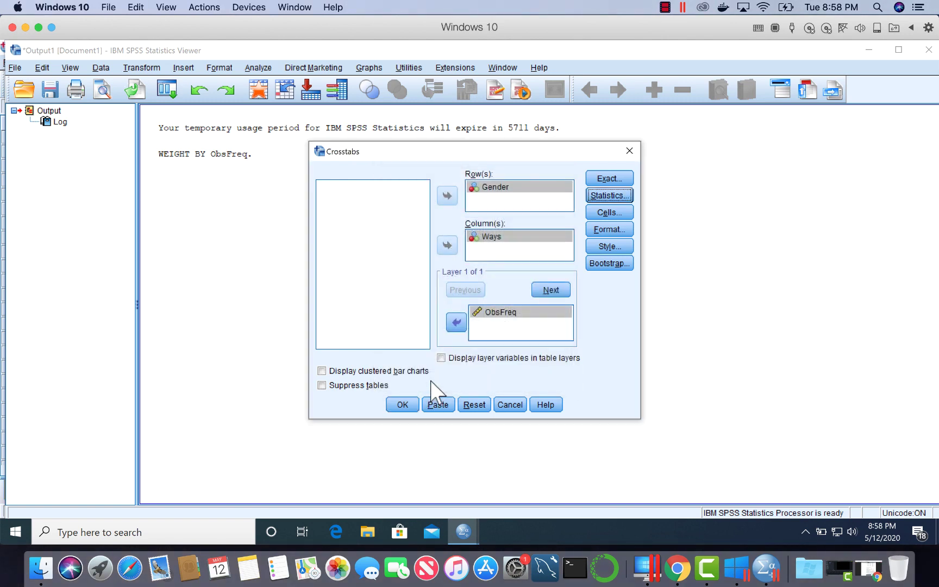
Step: Run the Crosstabs and scroll through the Gender * Ways * ObsFreq output table
left_click(403, 405)
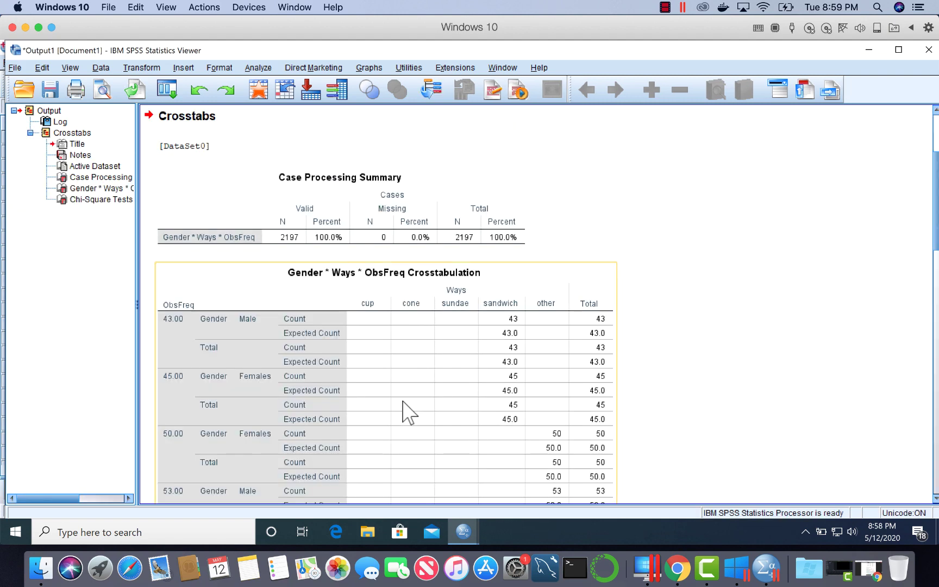
scroll(705, 358, "down", 10)
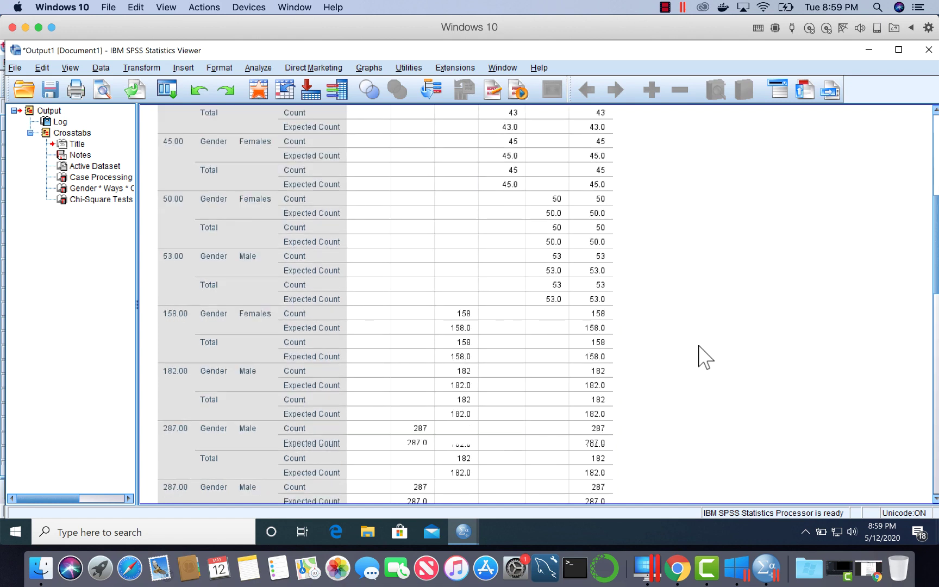
scroll(705, 358, "down", 8)
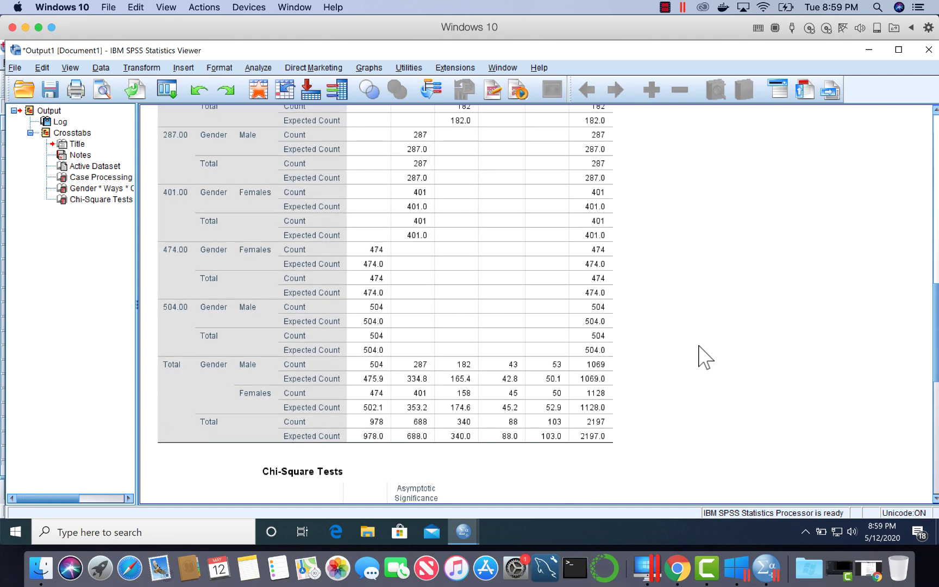
scroll(705, 357, "down", 2)
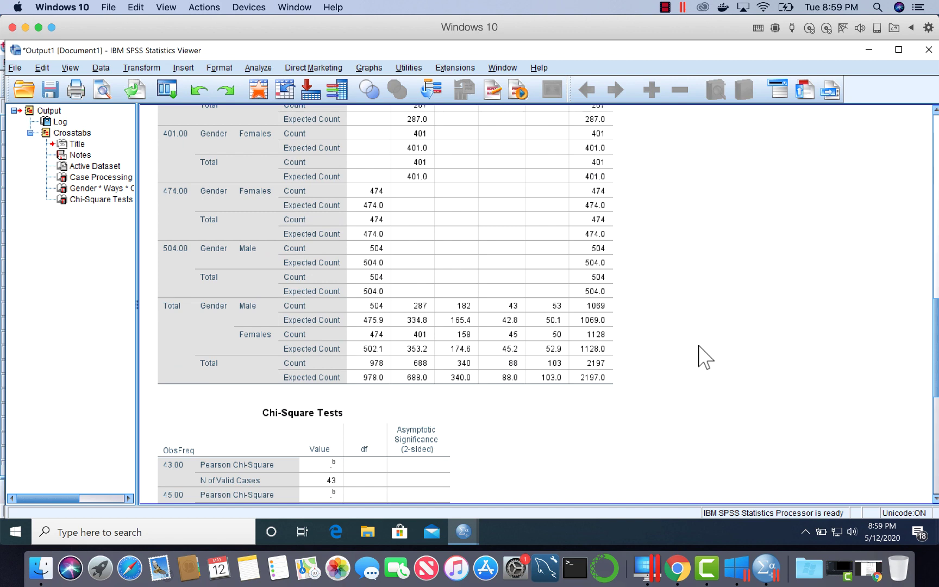
left_click(569, 318)
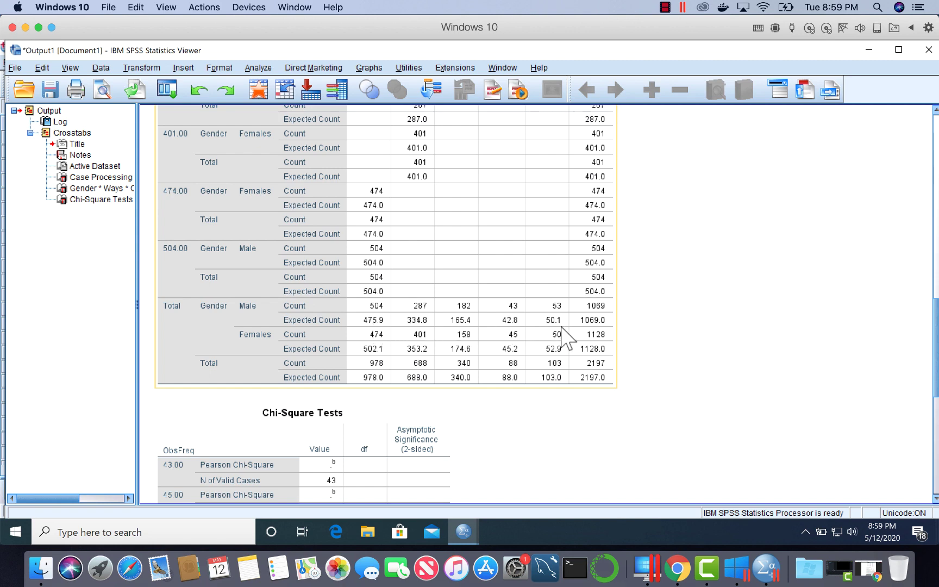
left_click(650, 344)
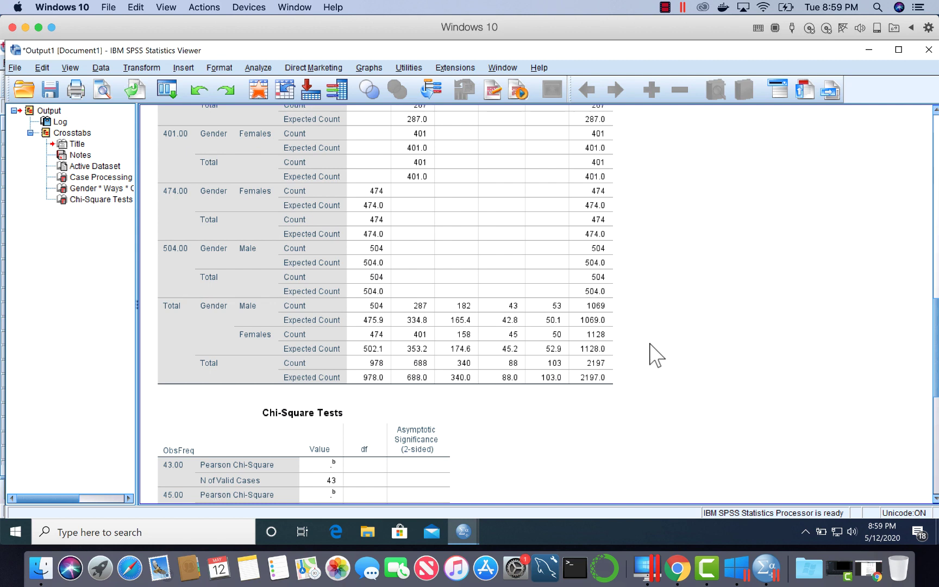
left_click(369, 338)
Step: Scroll down to the Chi-Square Tests table showing Pearson Chi-Square 20.067 with 4 df
scroll(748, 363, "down", 4)
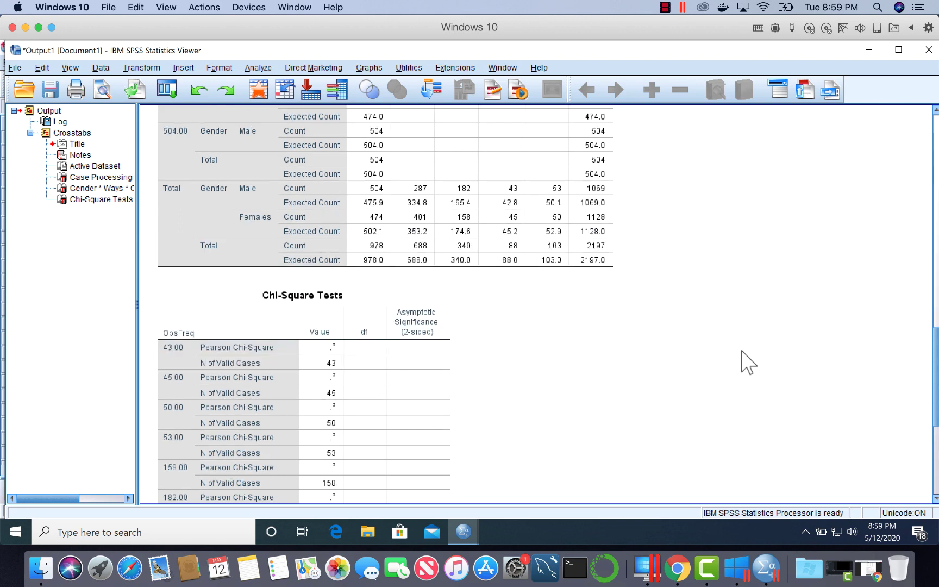
scroll(749, 363, "down", 3)
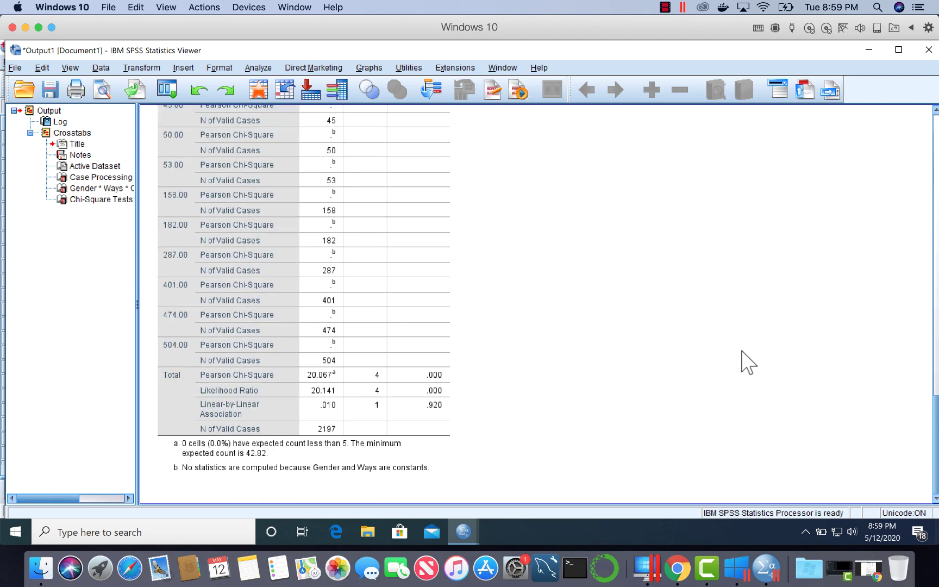